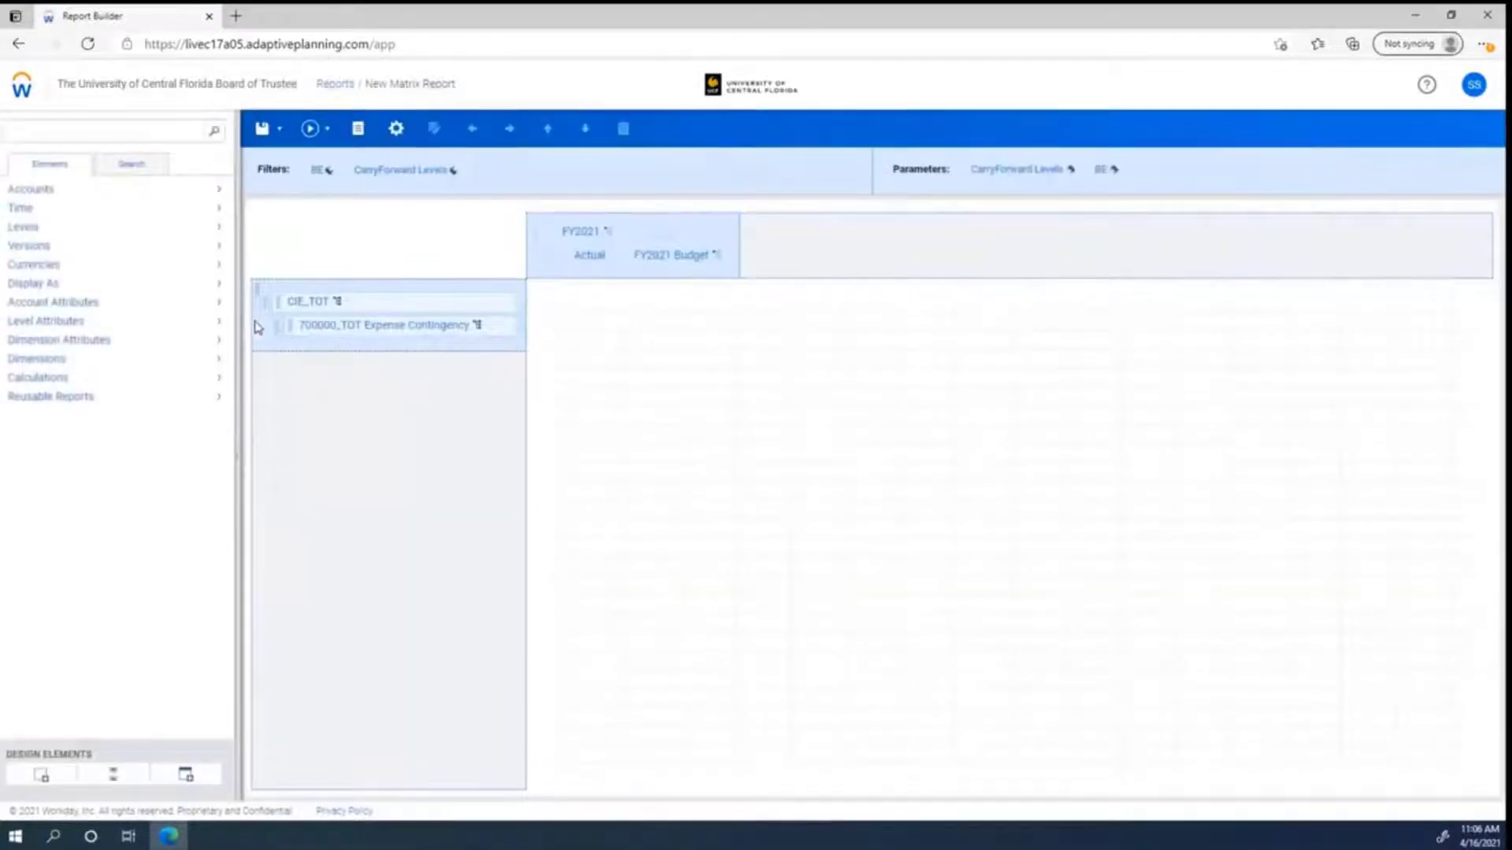
# Step: Set the CIE_TOT level element's hierarchy display to Always expanded
pyautogui.rightClick(307, 309)
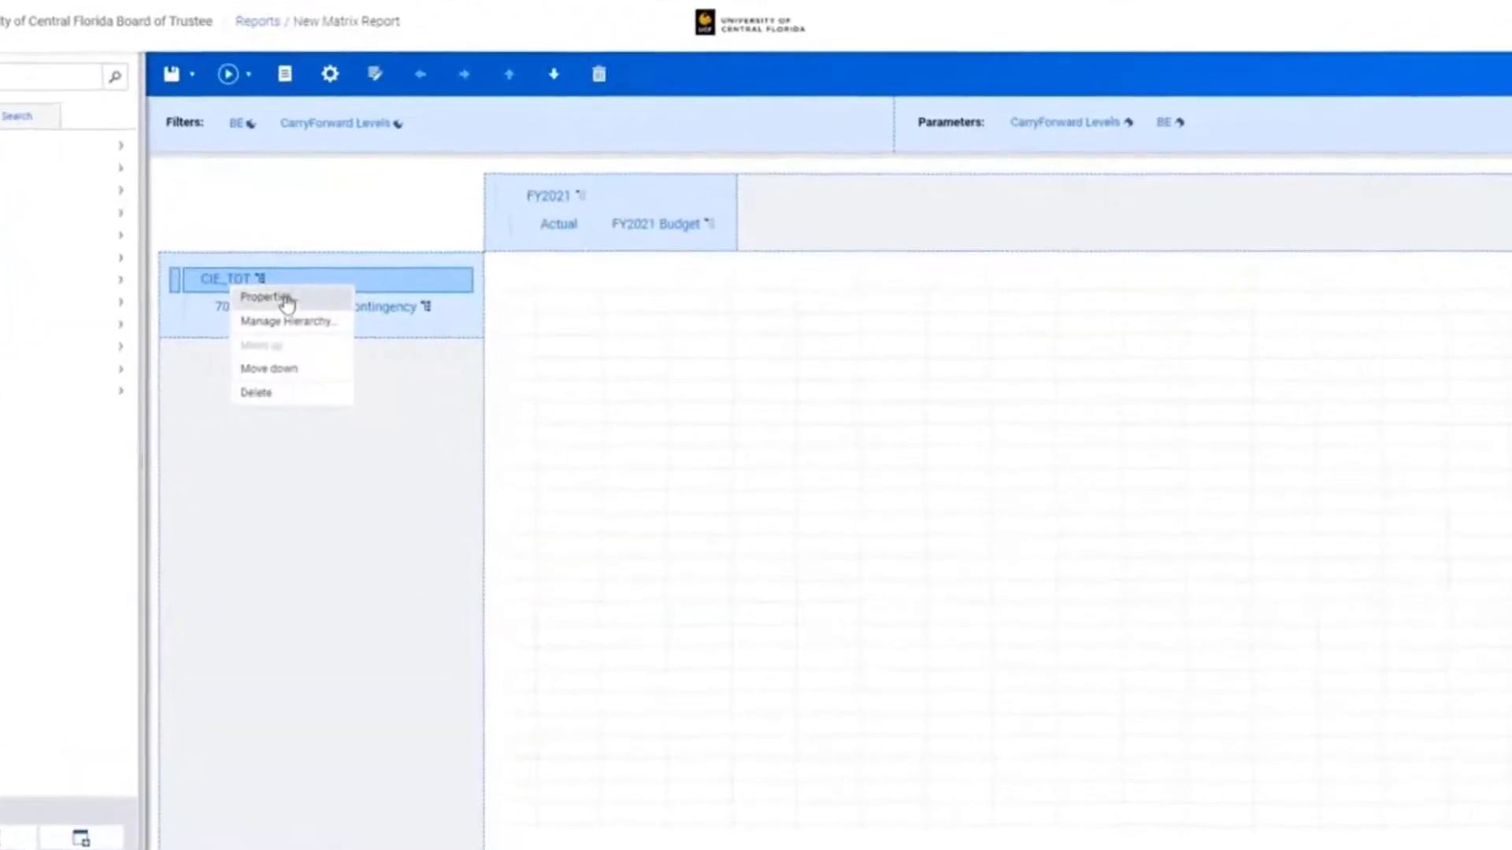
pyautogui.click(274, 322)
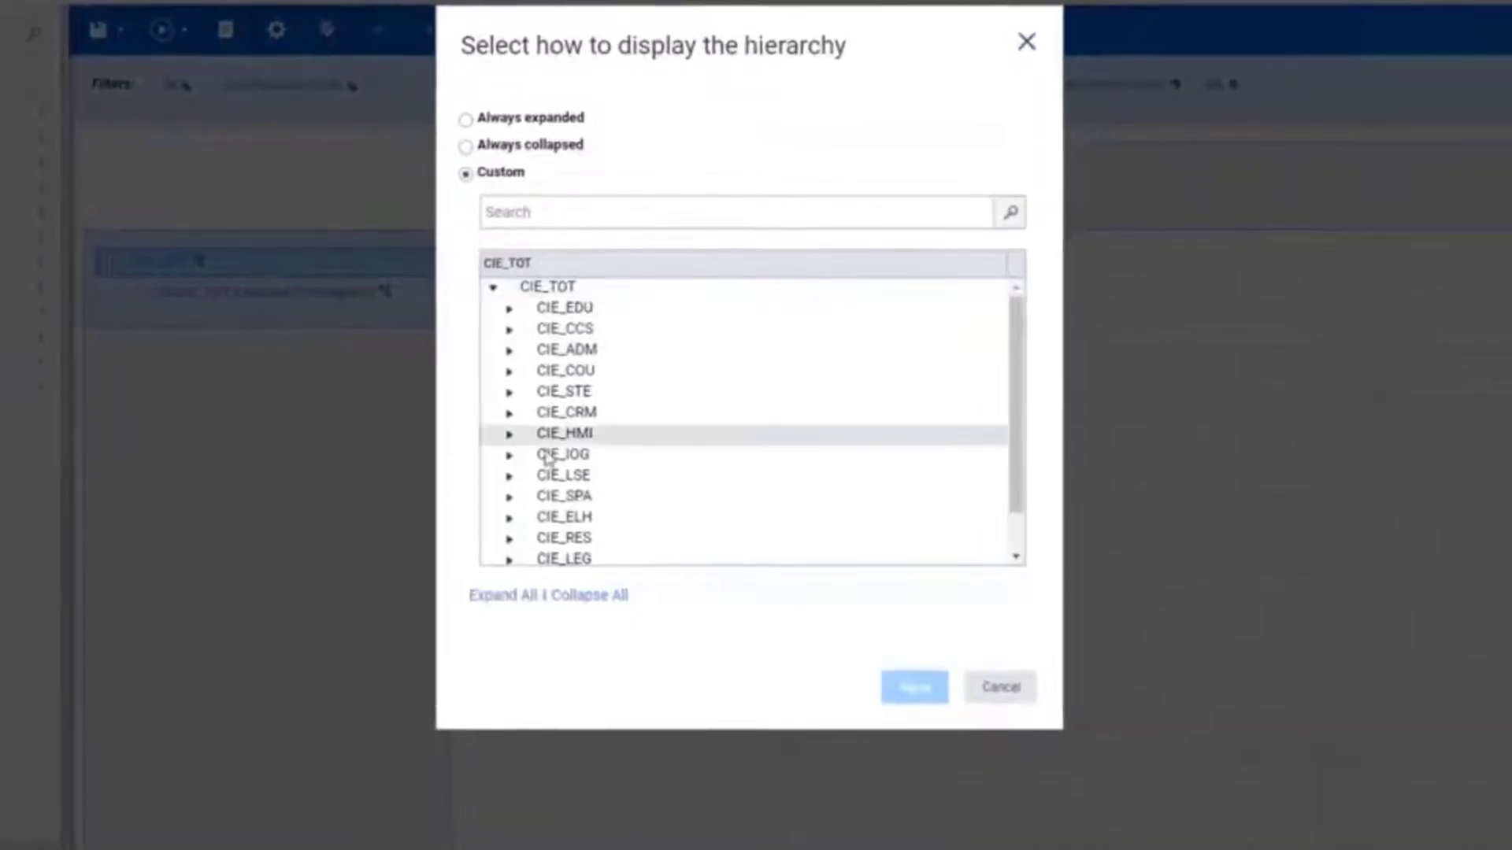
pyautogui.scroll(-1, 554, 512)
pyautogui.scroll(2, 554, 511)
pyautogui.scroll(-2, 560, 513)
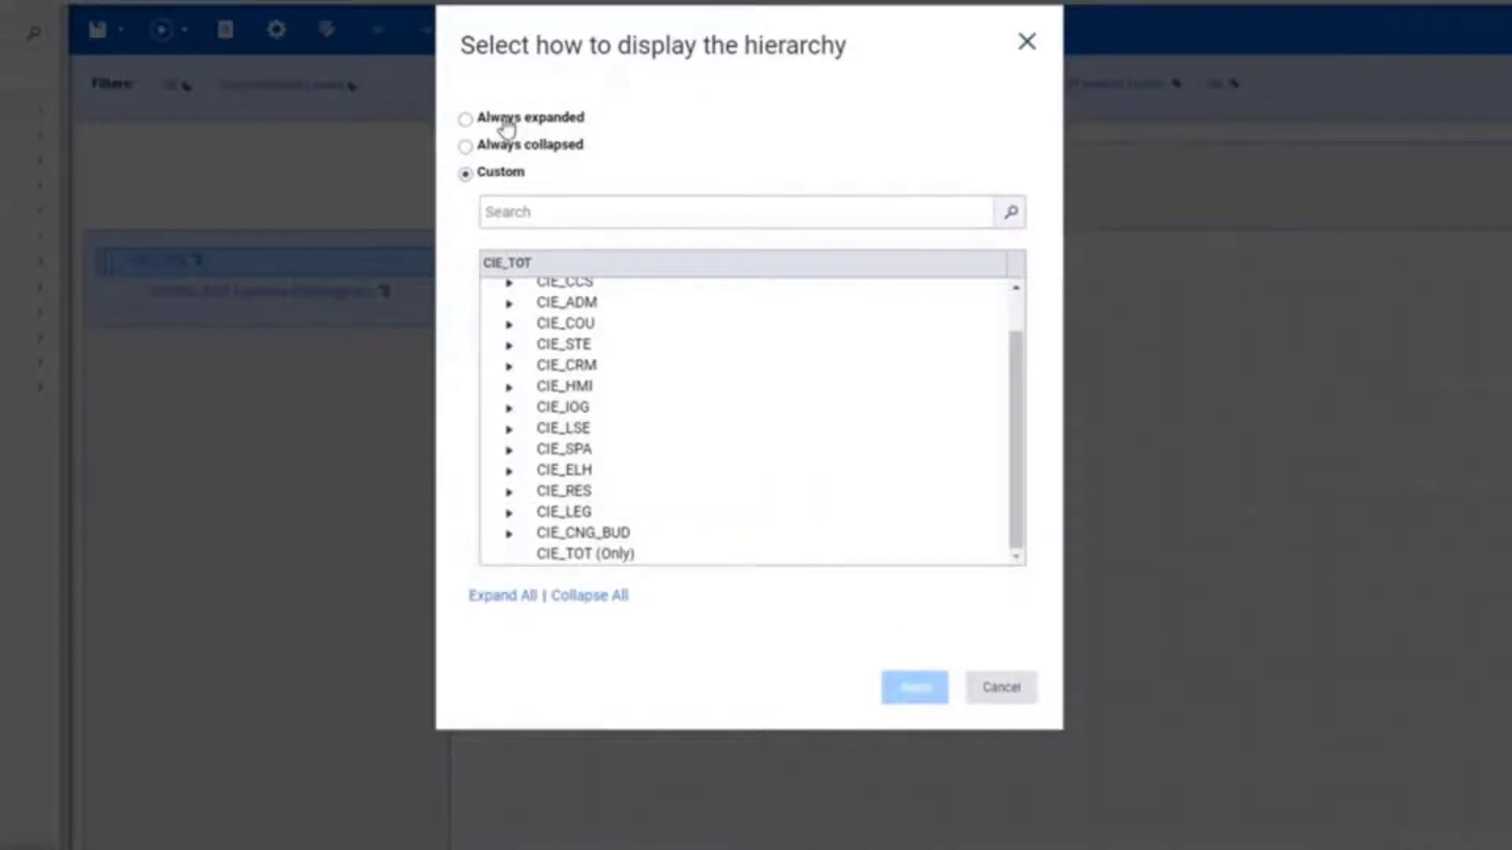
pyautogui.click(505, 126)
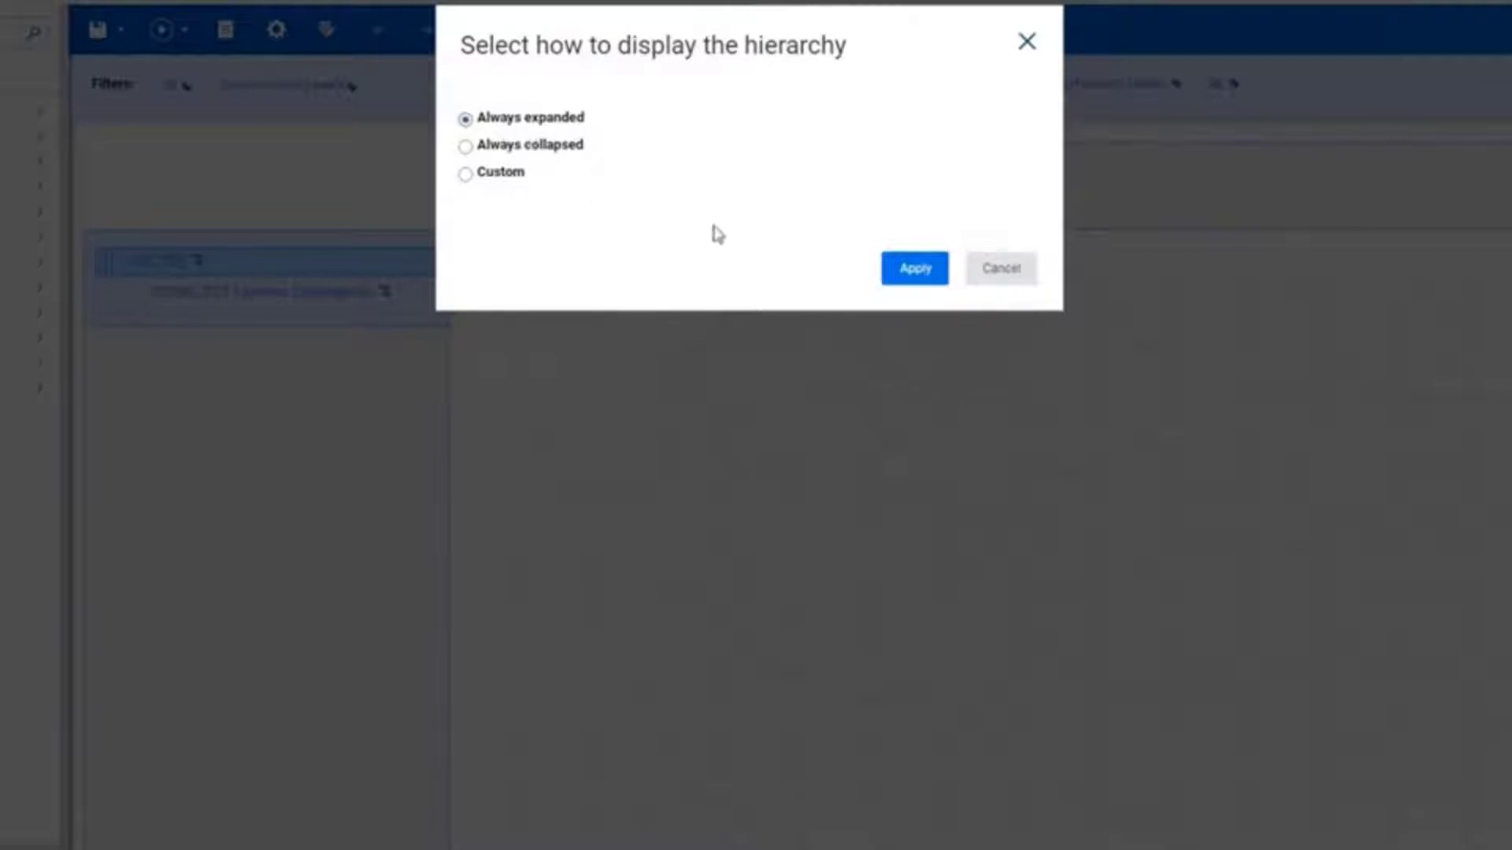
pyautogui.click(908, 274)
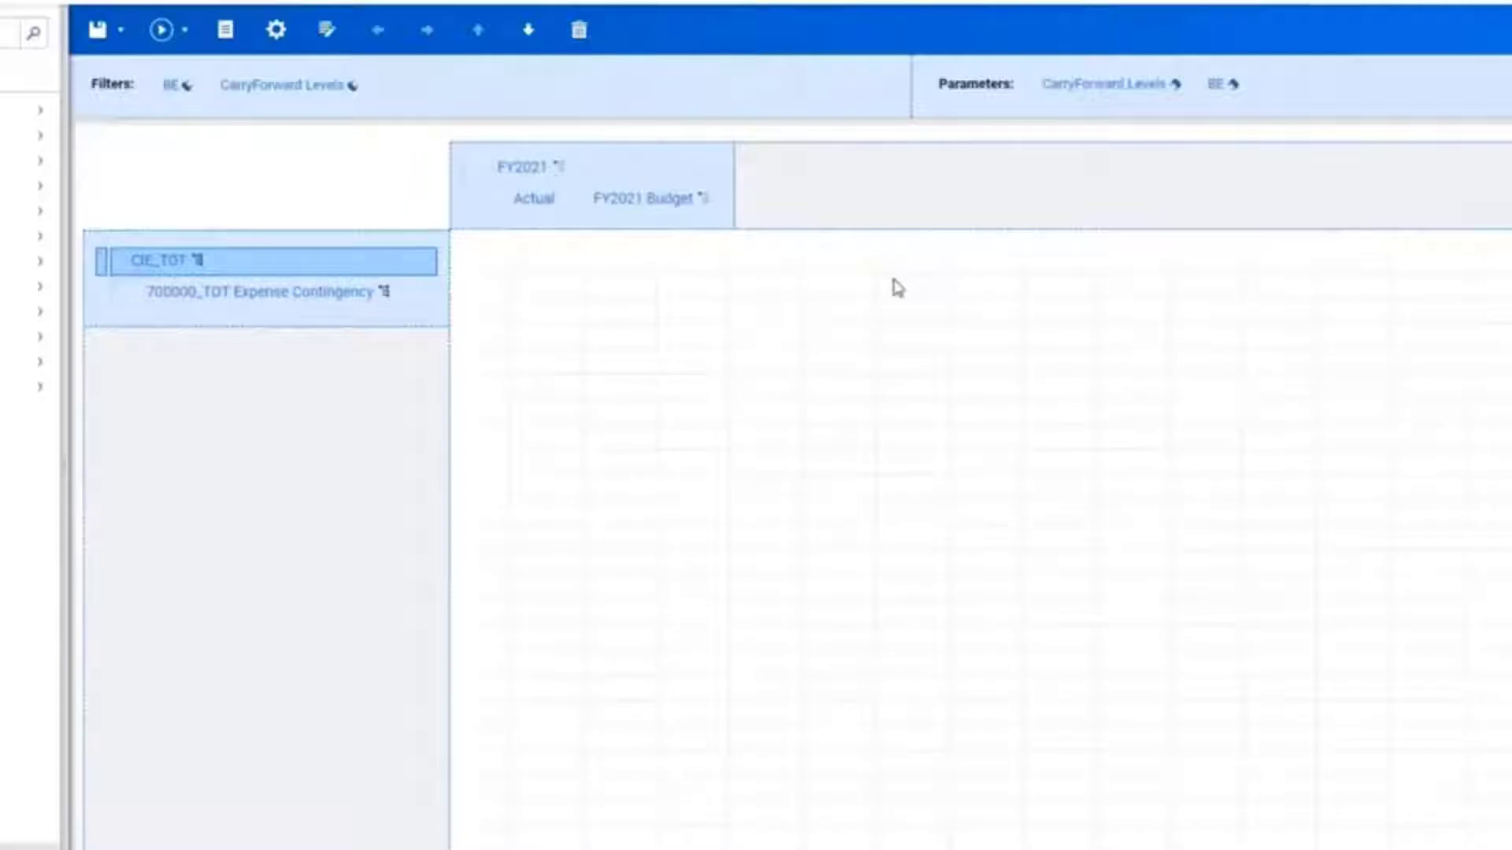
# Step: Run the report and scroll through the expanded level and account rows
pyautogui.click(162, 33)
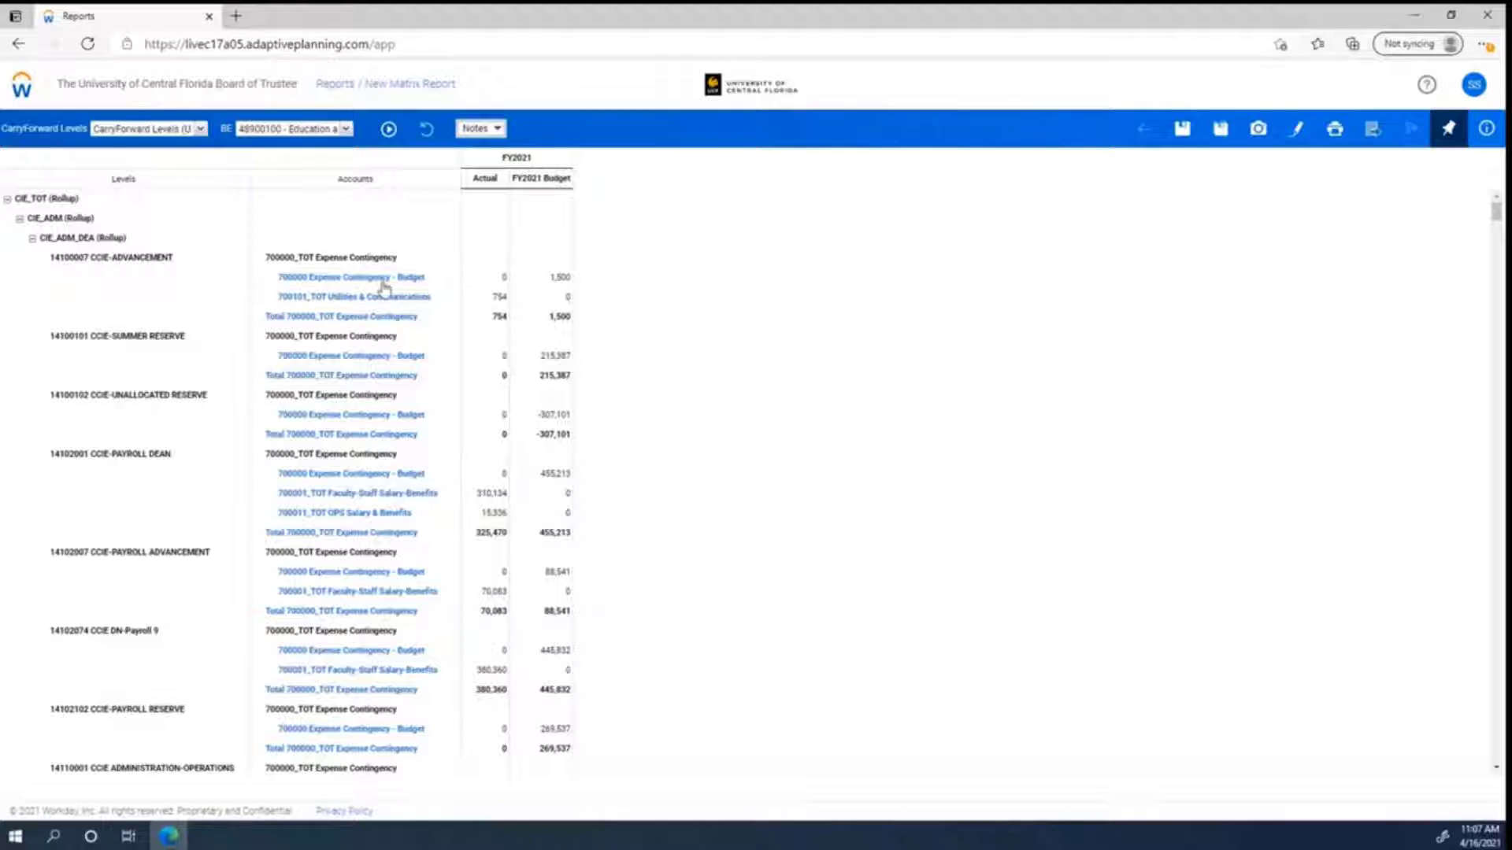
pyautogui.scroll(-13, 515, 410)
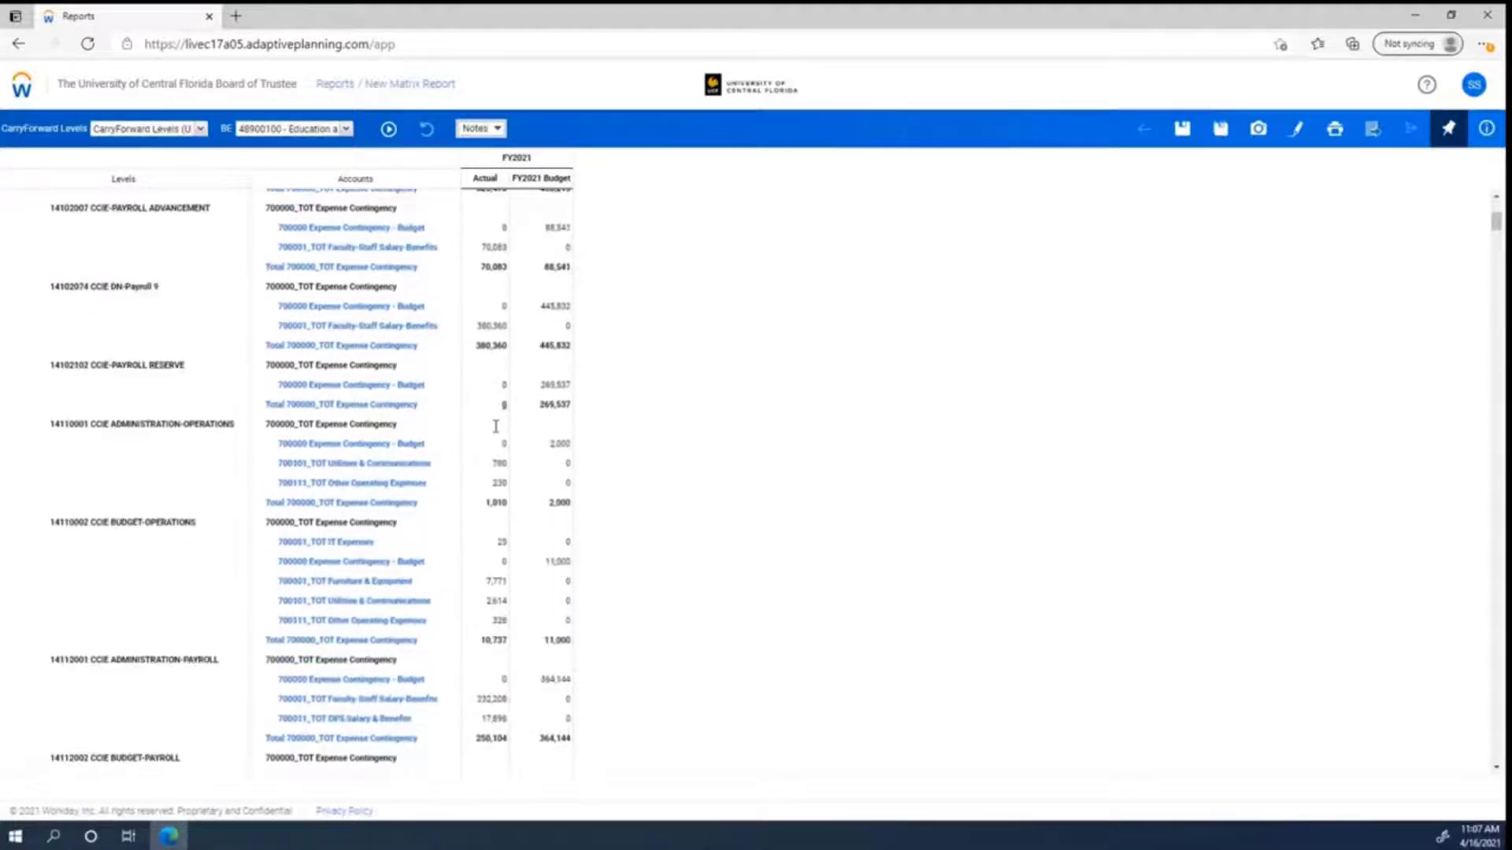
pyautogui.scroll(-6, 475, 441)
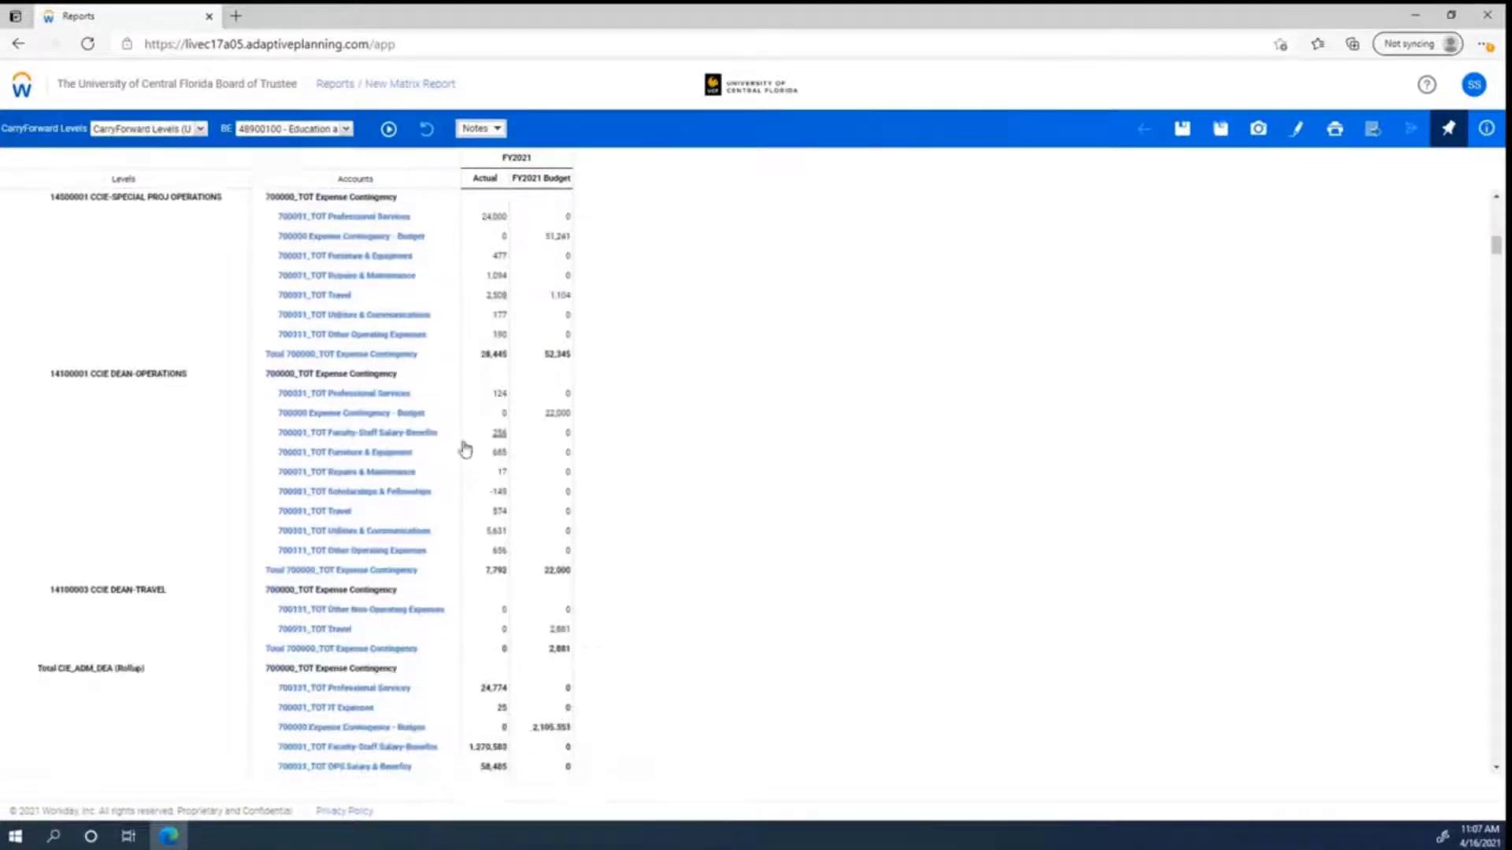
pyautogui.scroll(10, 472, 463)
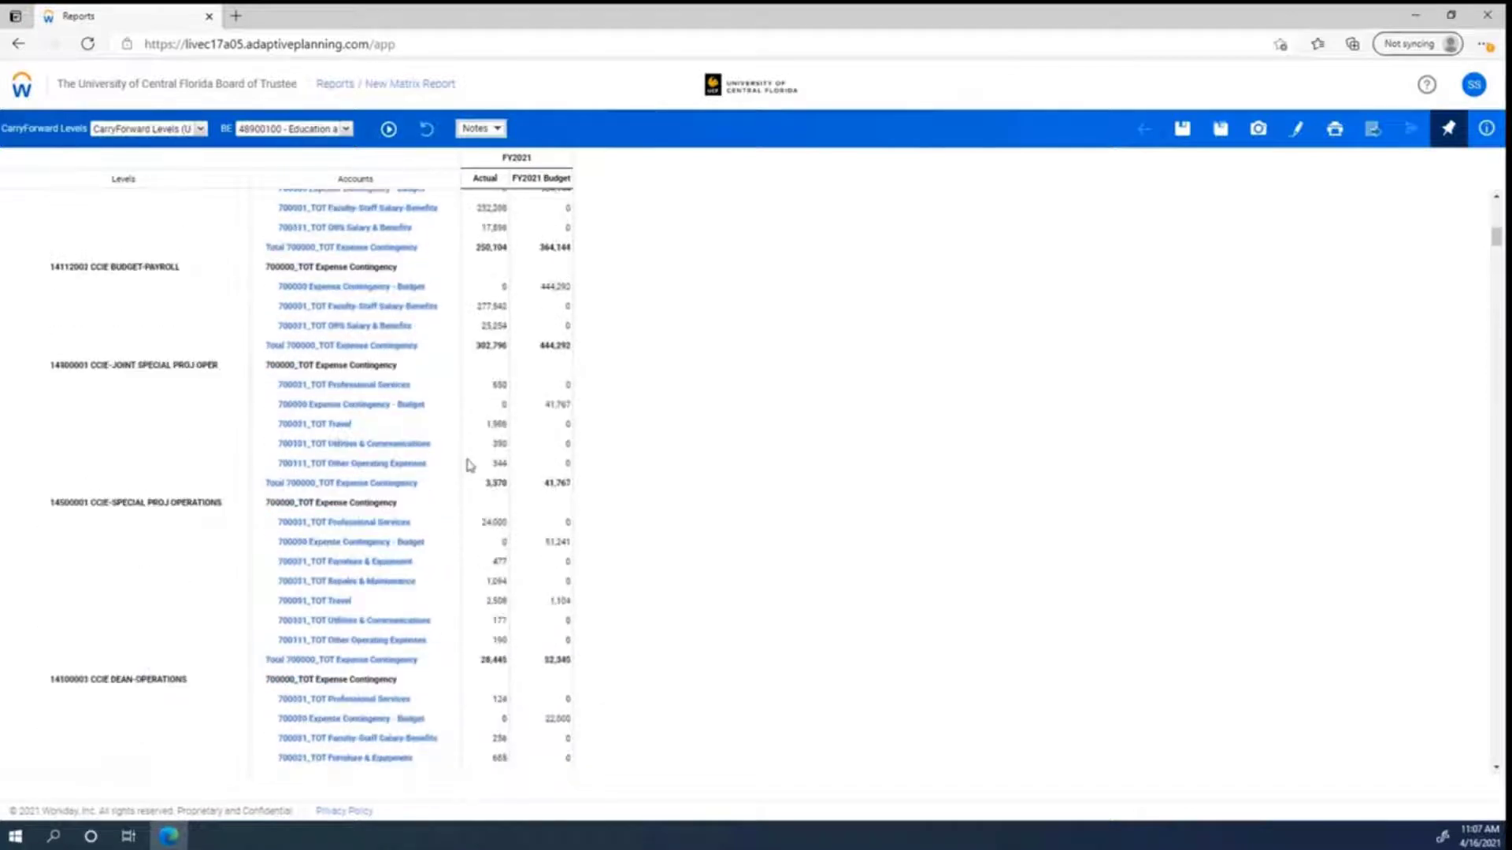
pyautogui.scroll(4, 470, 465)
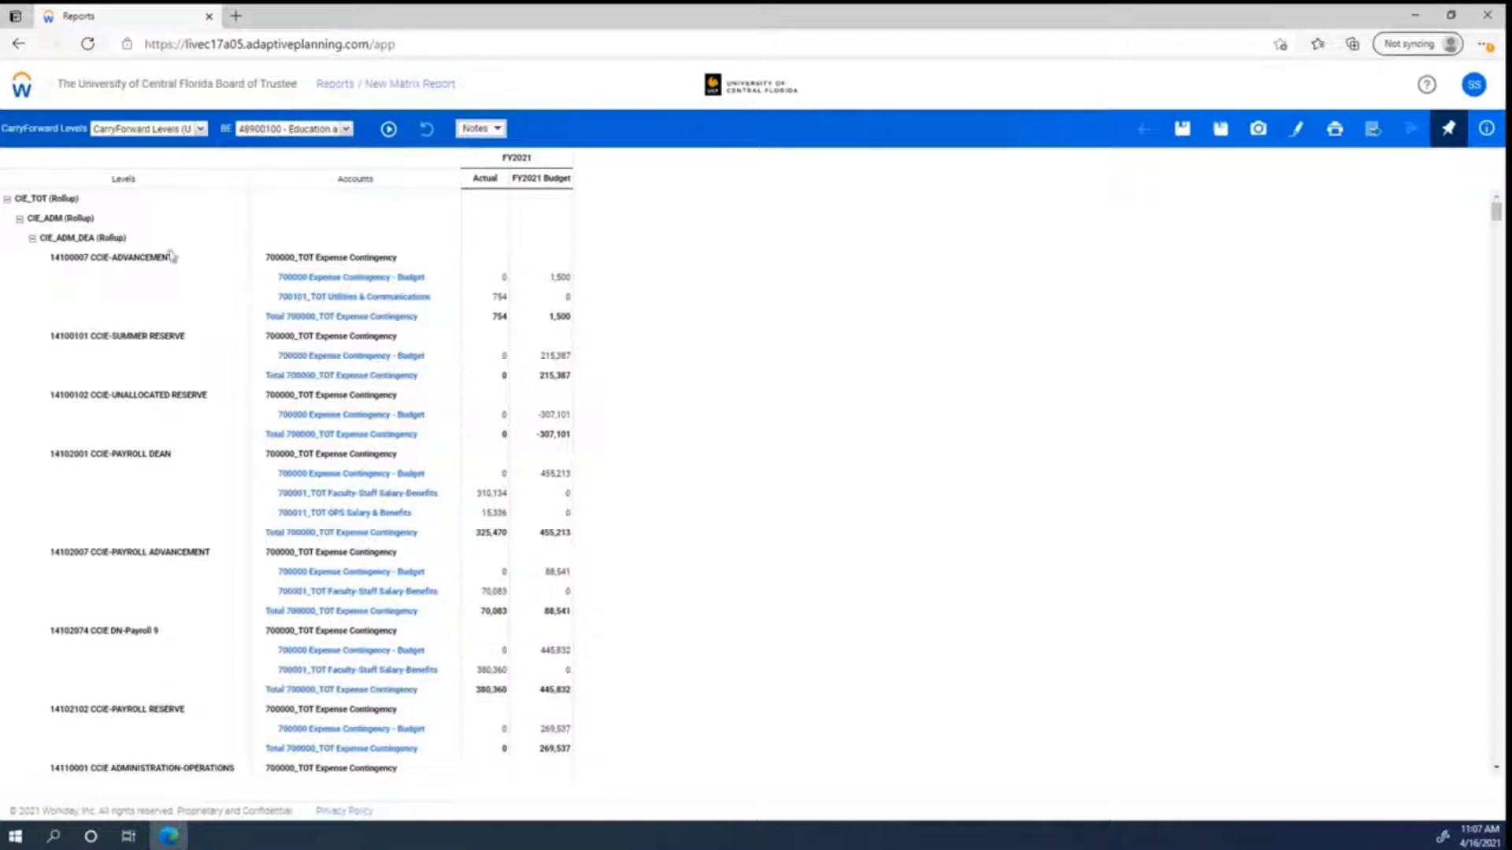
pyautogui.moveTo(52, 257); pyautogui.dragTo(115, 263)
pyautogui.moveTo(29, 199); pyautogui.dragTo(113, 234)
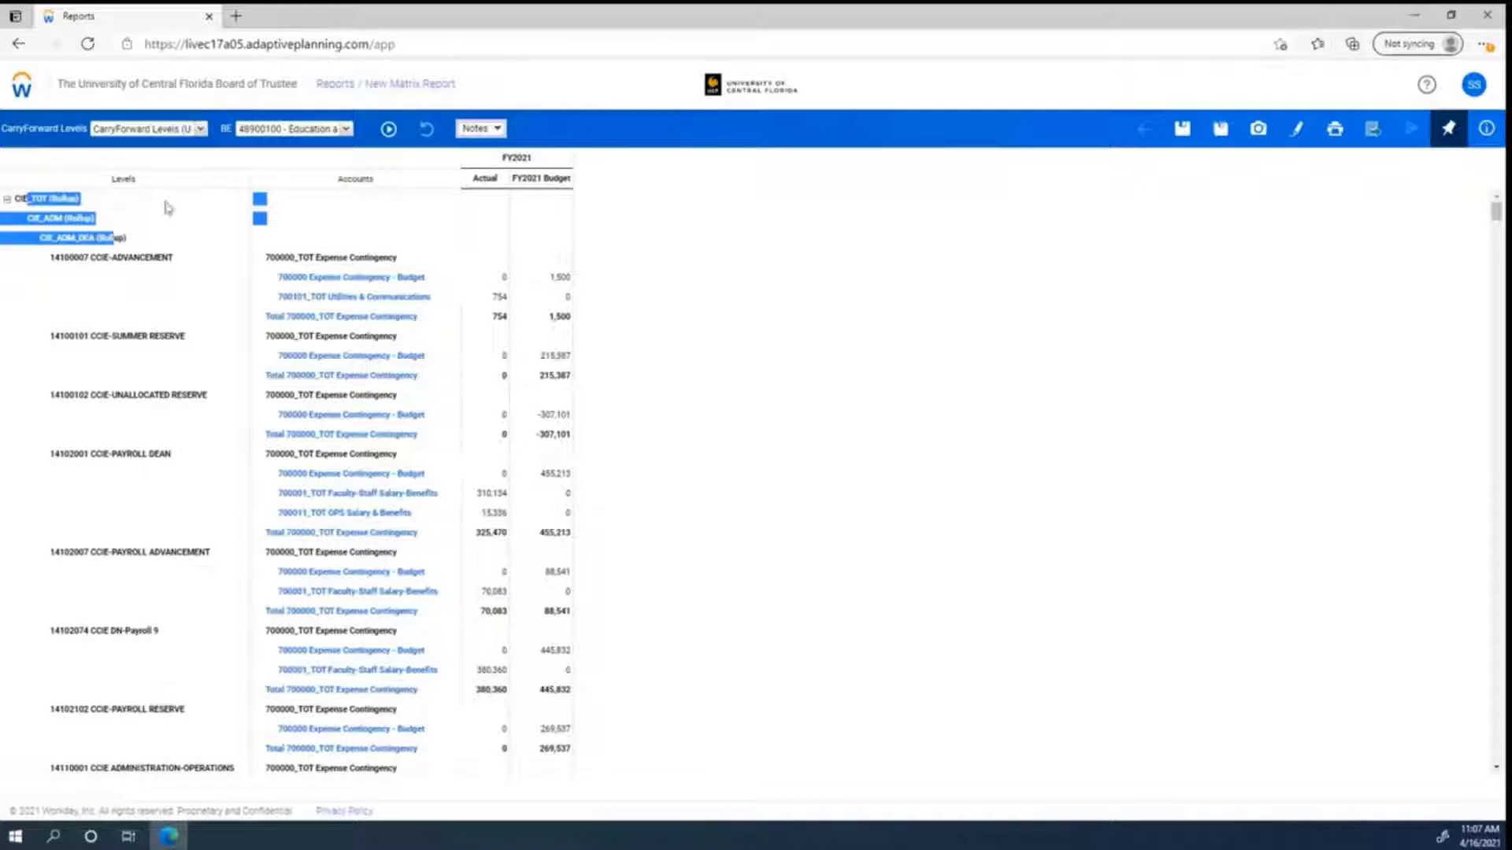
pyautogui.click(173, 240)
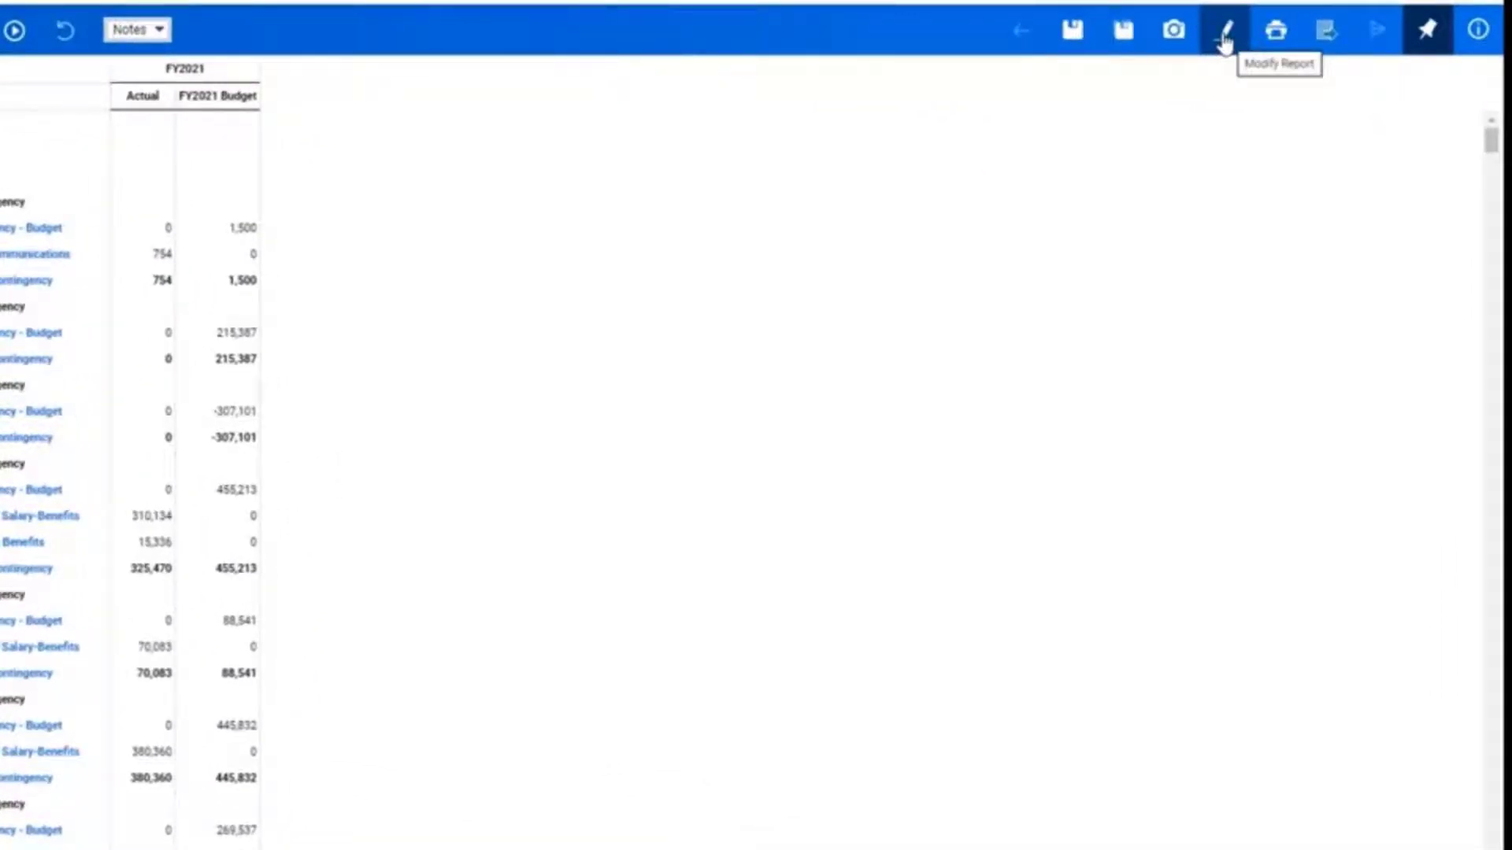
# Step: Return to the report builder and turn on Suppress rollups in the report properties
pyautogui.click(1225, 39)
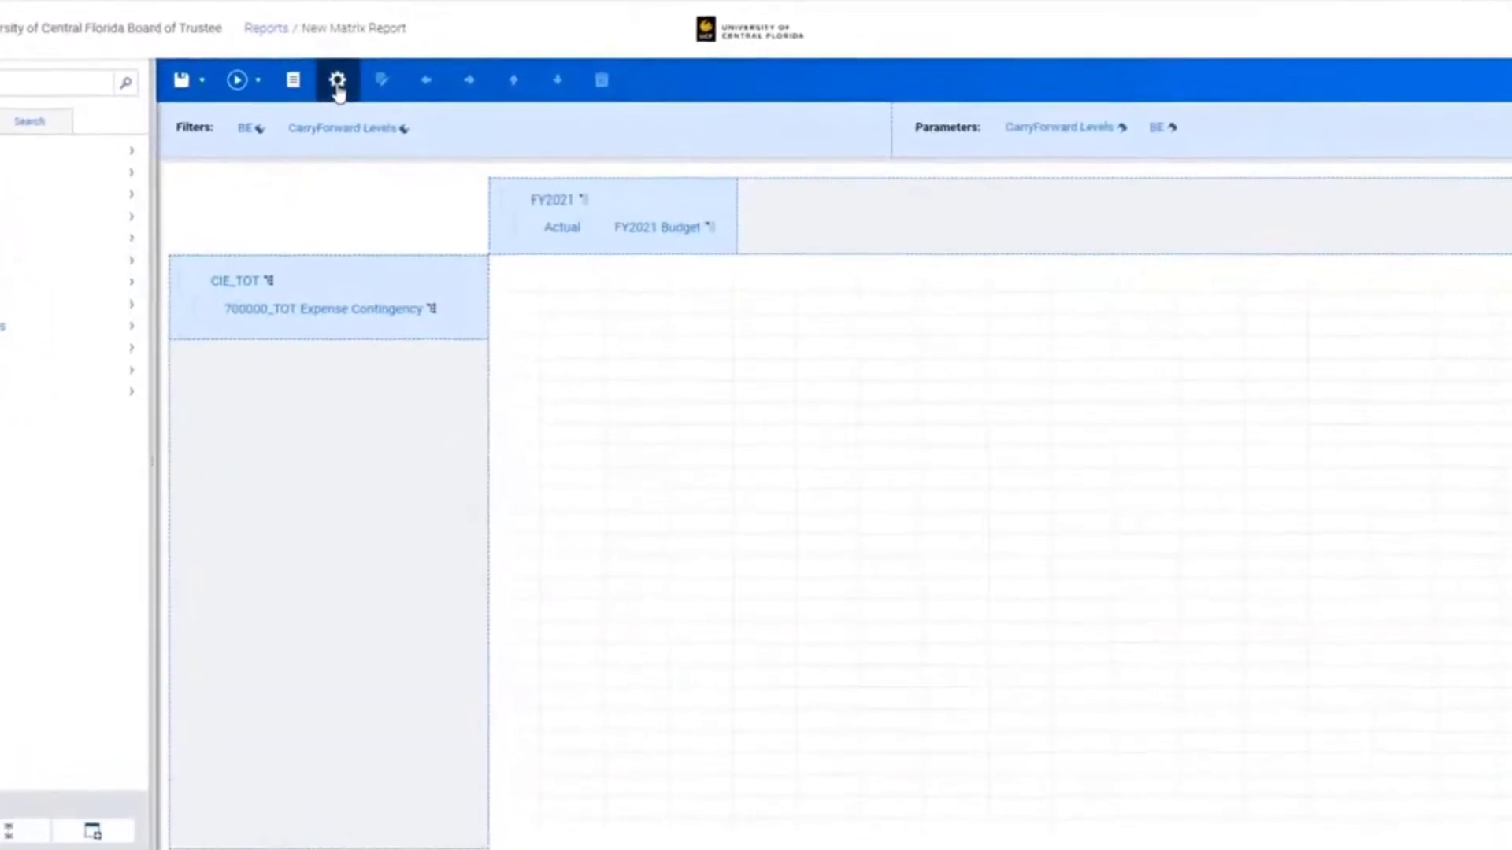
pyautogui.click(337, 82)
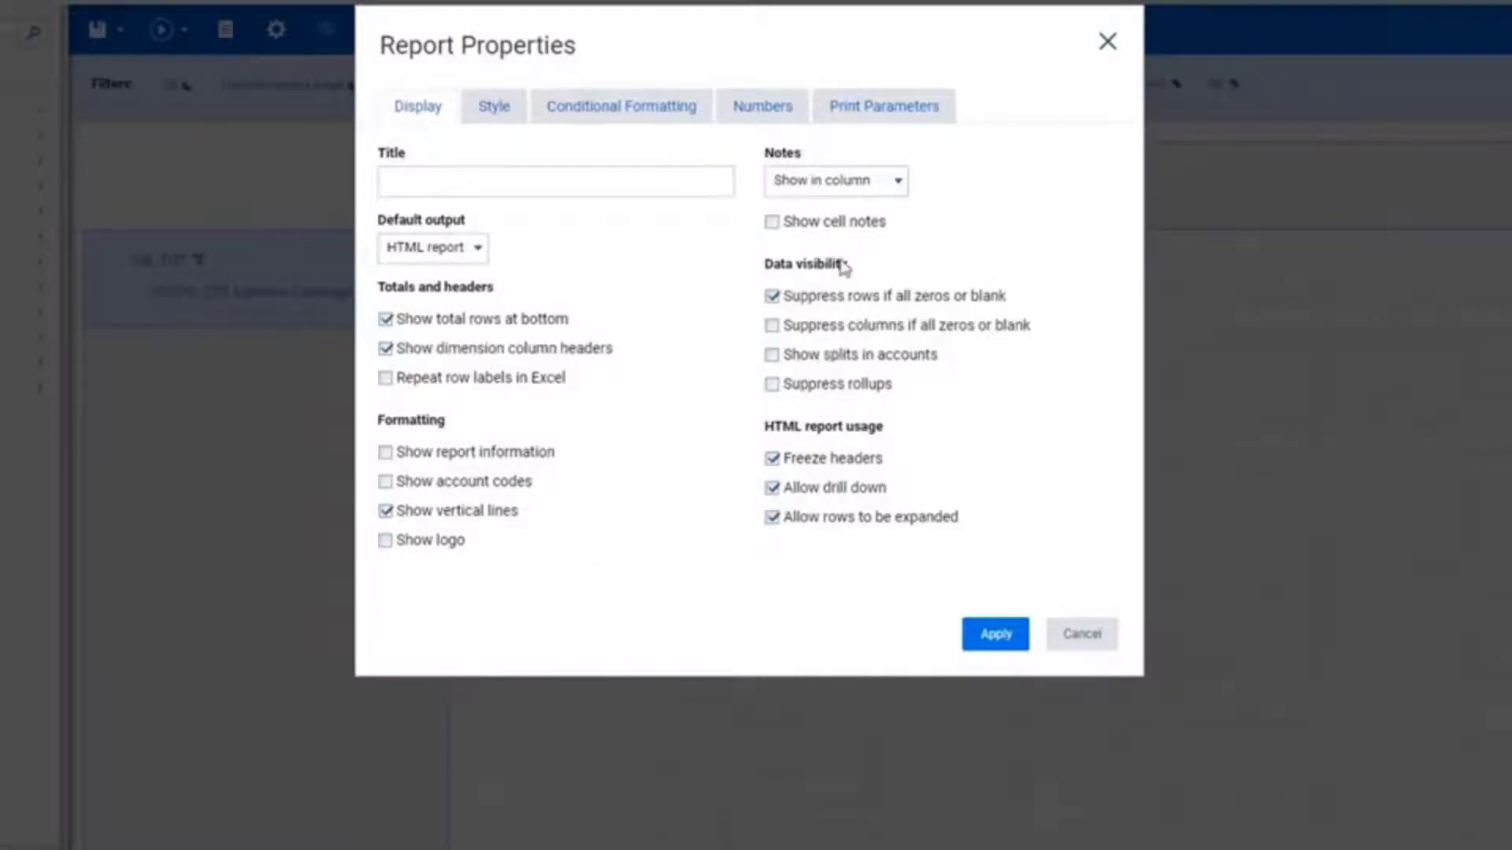
pyautogui.click(816, 393)
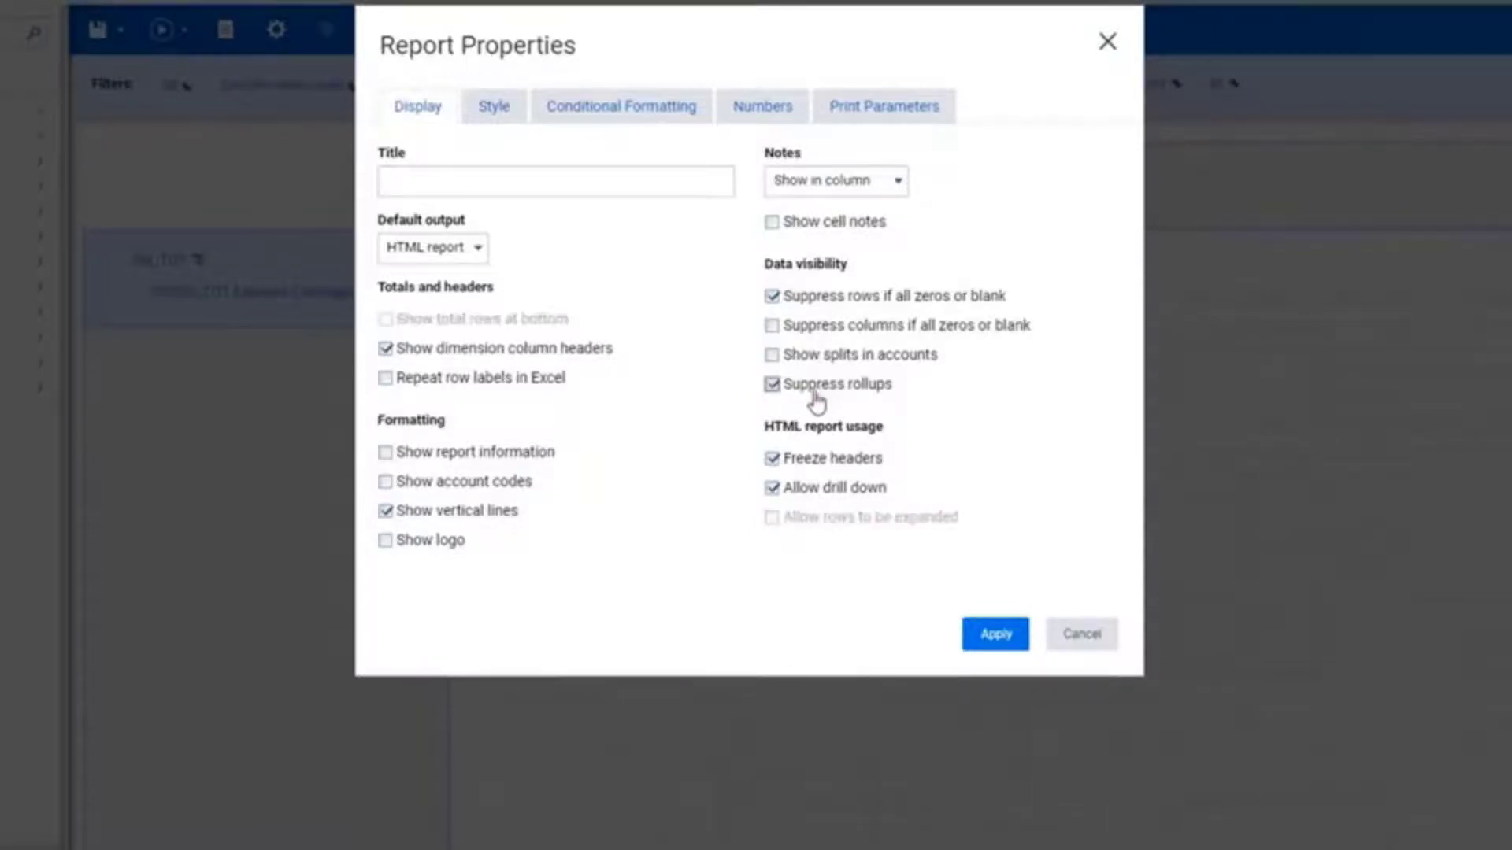
pyautogui.click(995, 634)
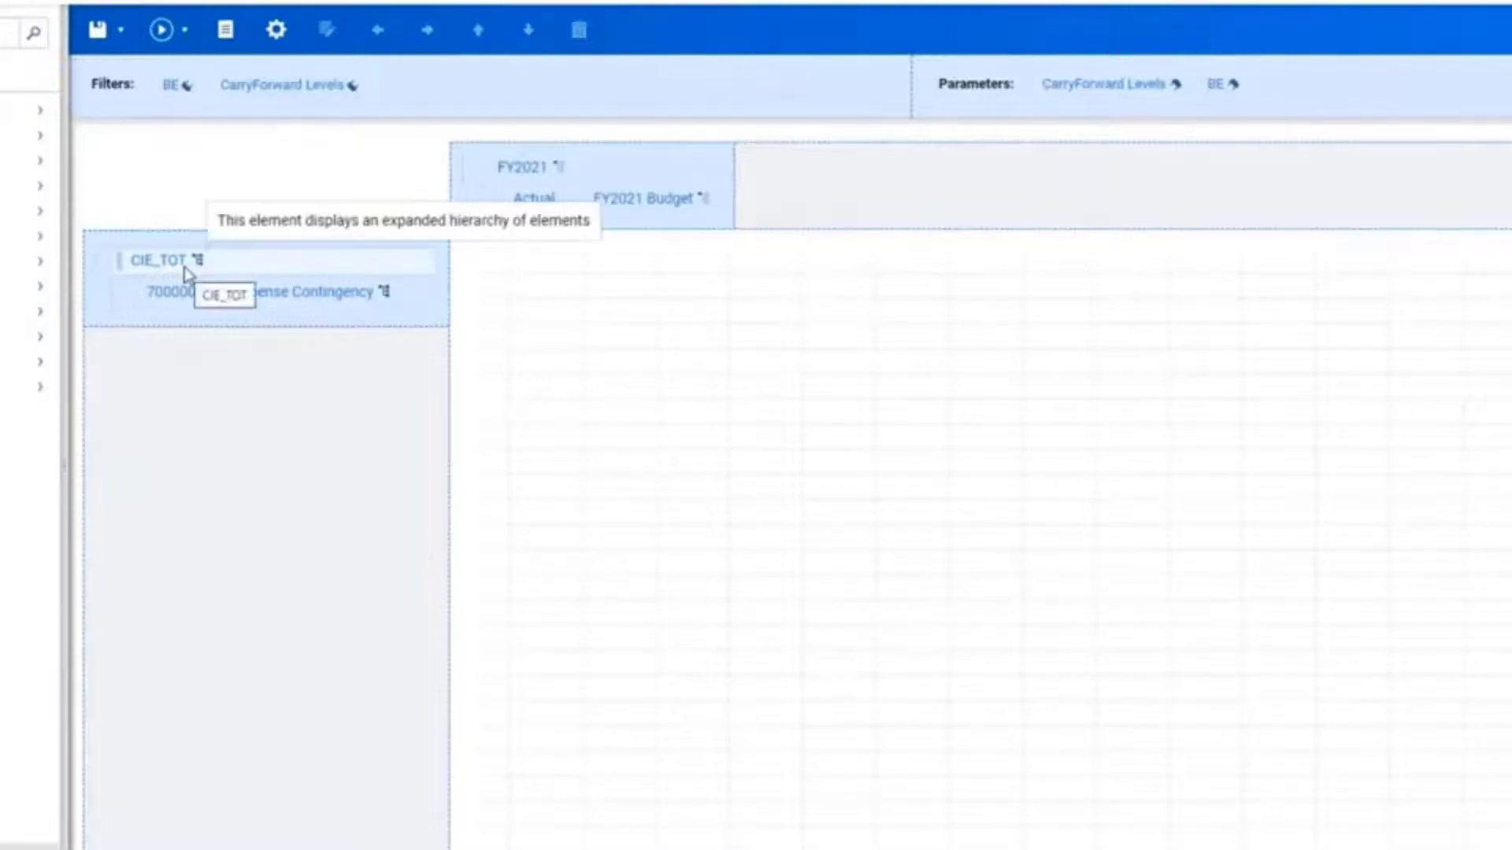
# Step: Run the report, scroll through the rows without rollups, and return to editing
pyautogui.click(163, 33)
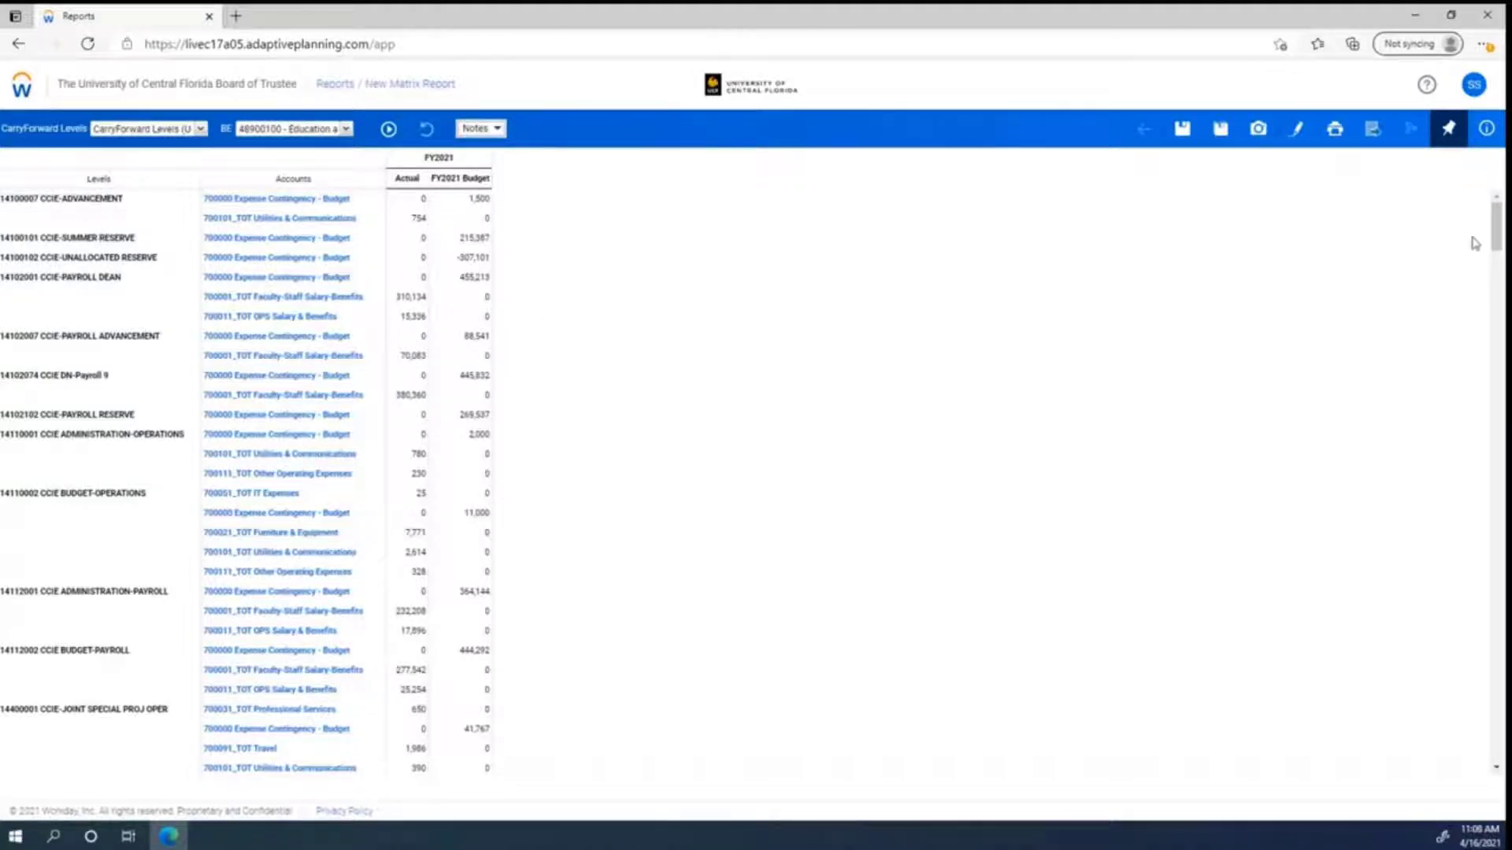
pyautogui.moveTo(1494, 233); pyautogui.dragTo(1489, 473)
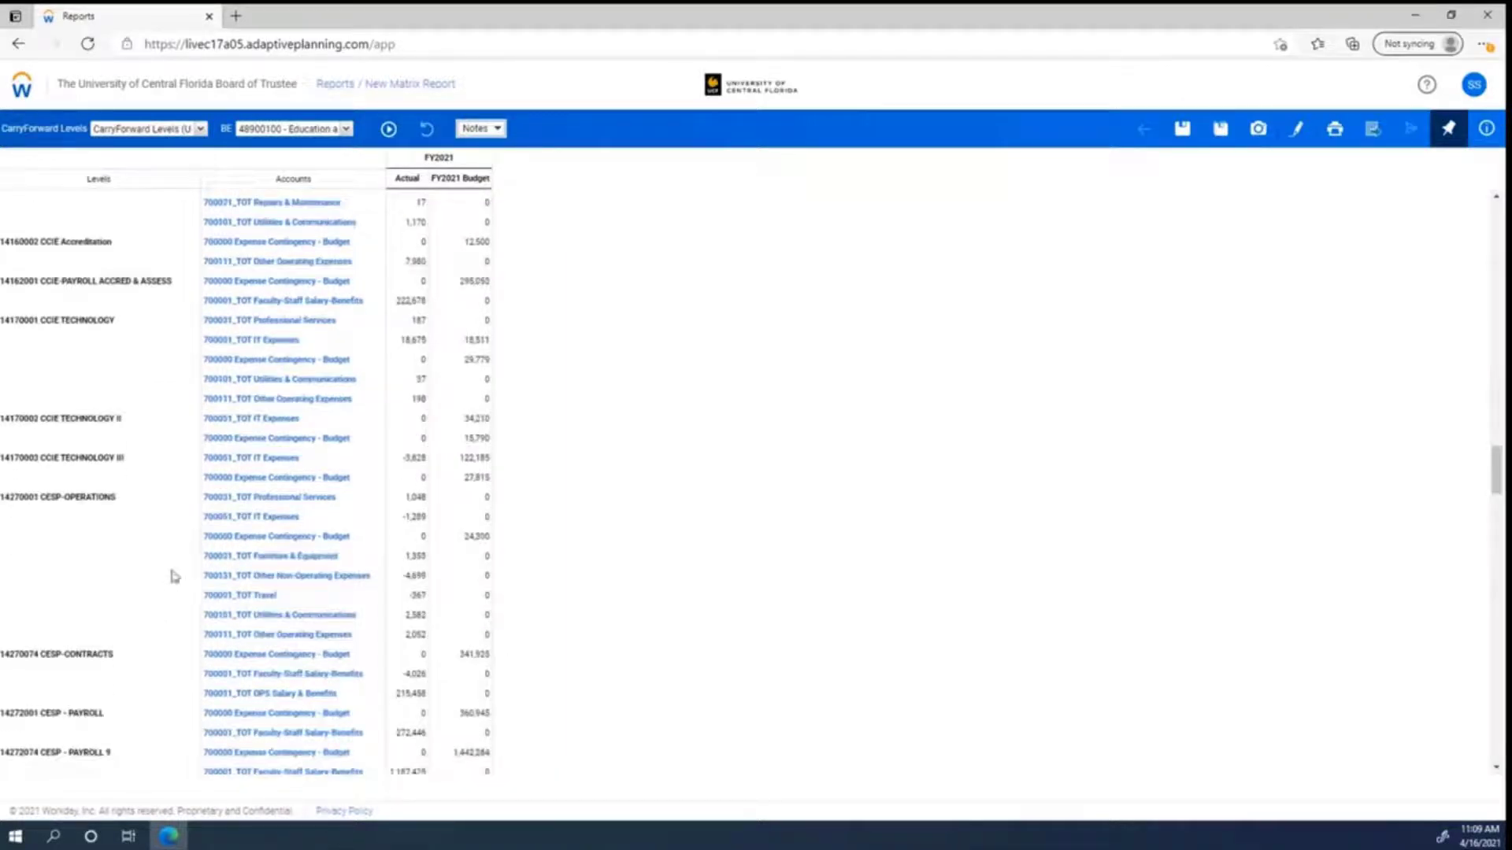
pyautogui.click(1296, 132)
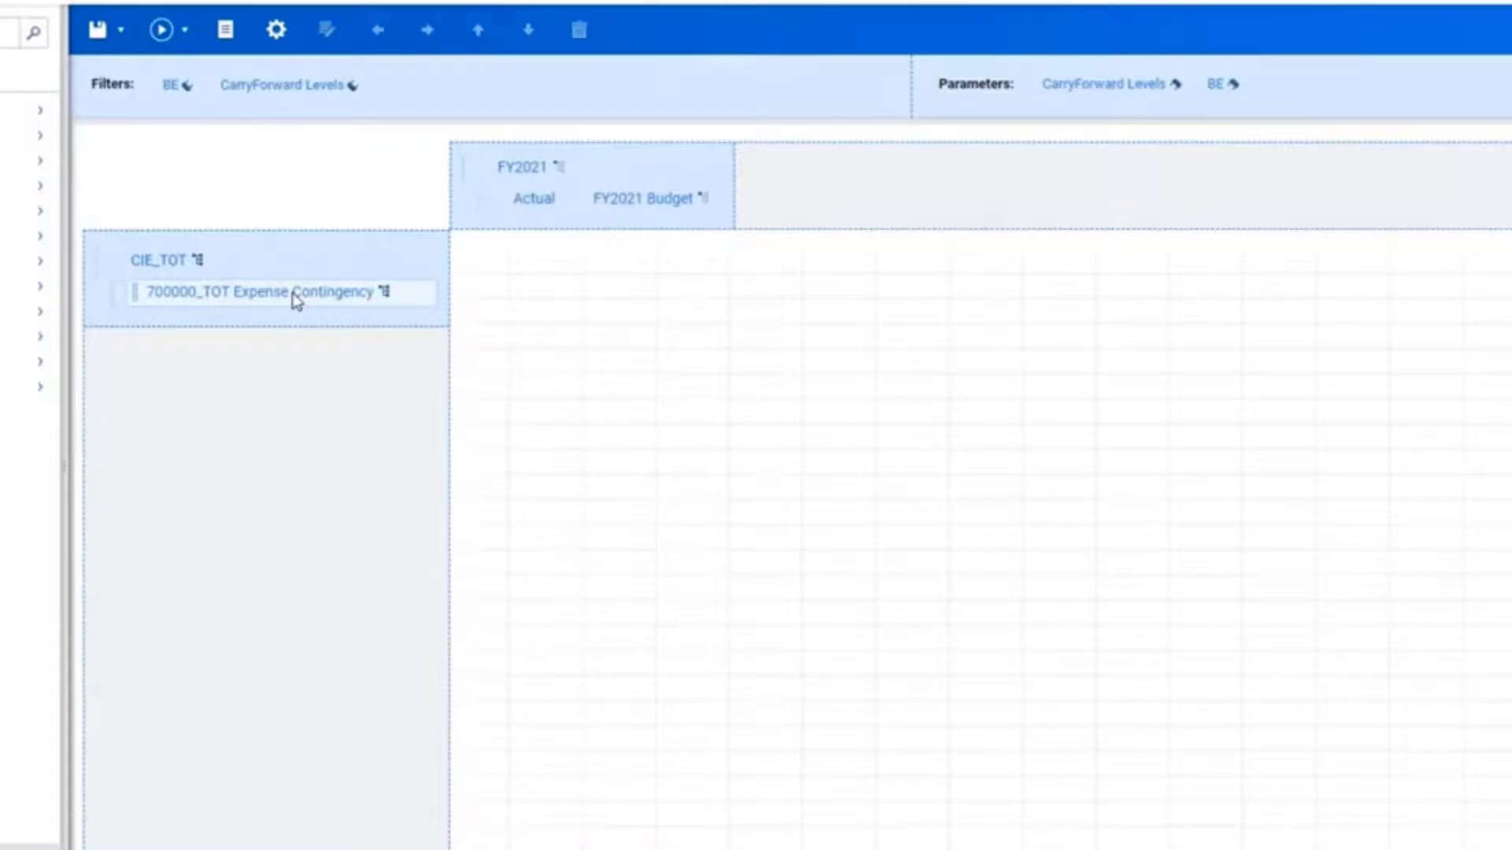
# Step: Set the 700000_TOT Expense Contingency account element's hierarchy display to Always collapsed
pyautogui.rightClick(294, 300)
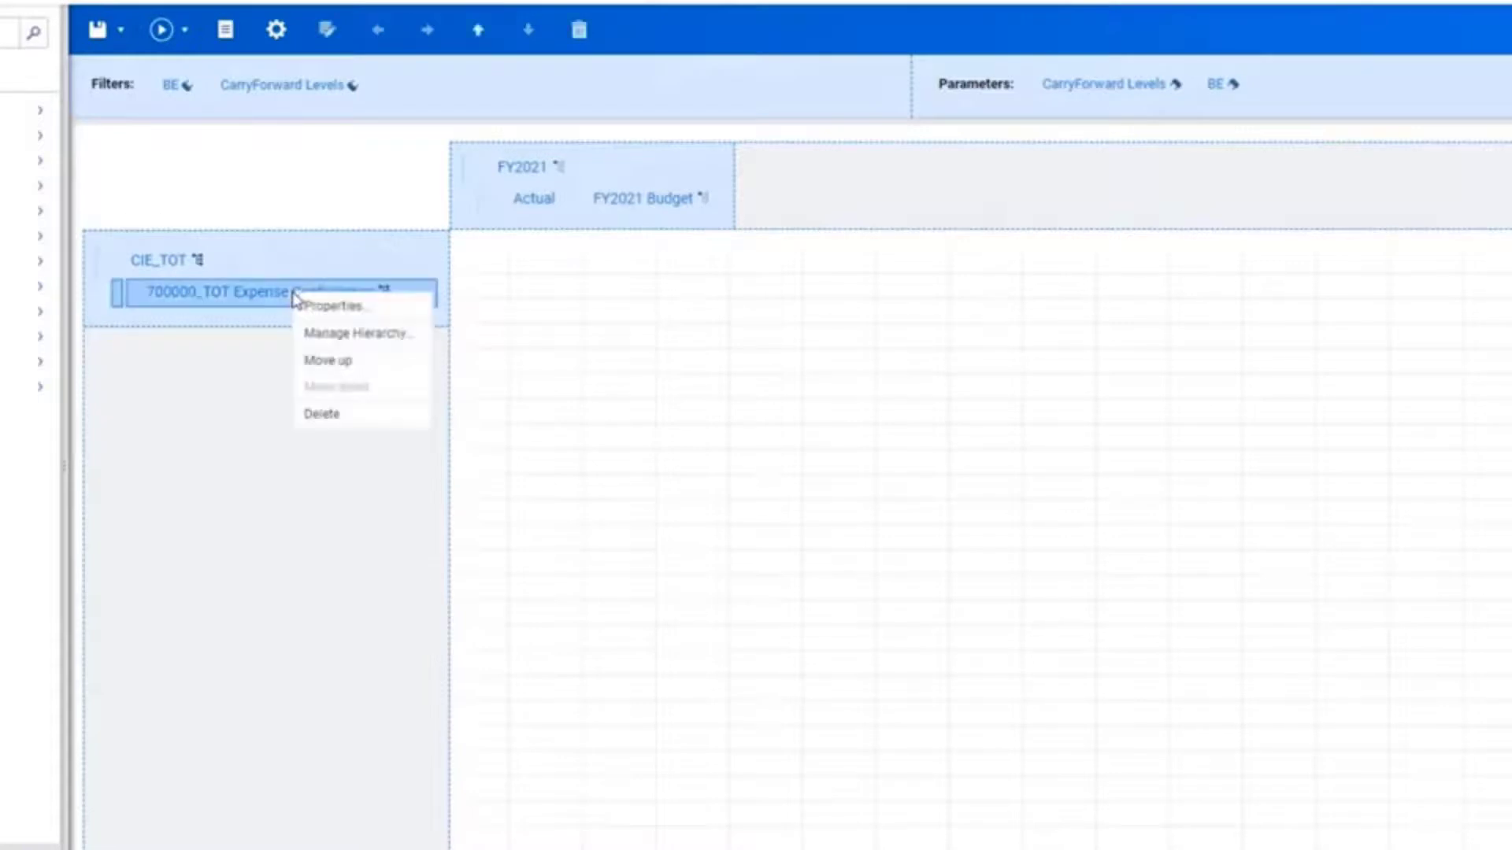
pyautogui.click(333, 337)
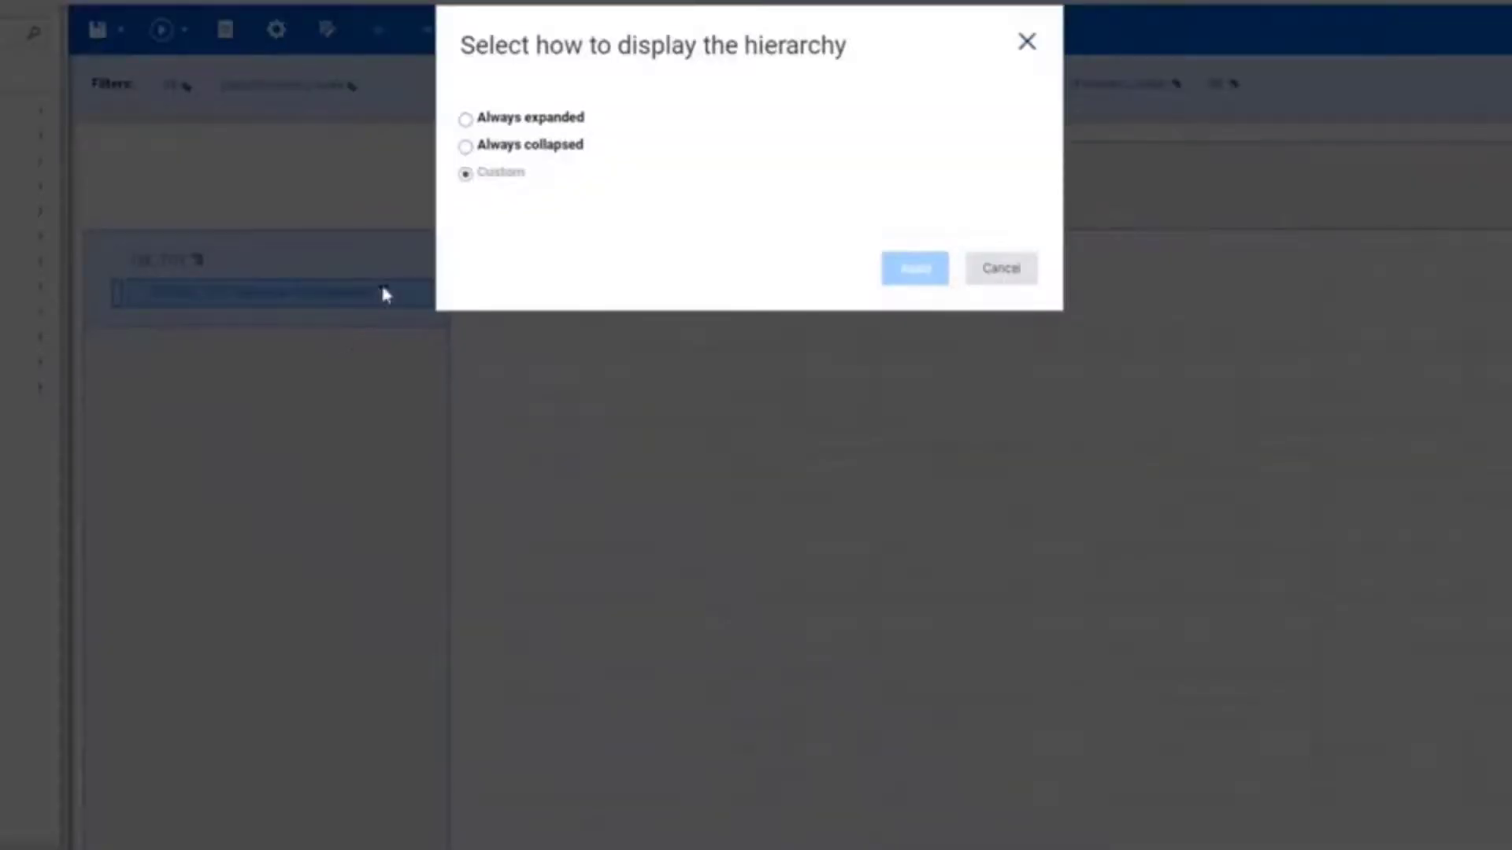
pyautogui.click(497, 155)
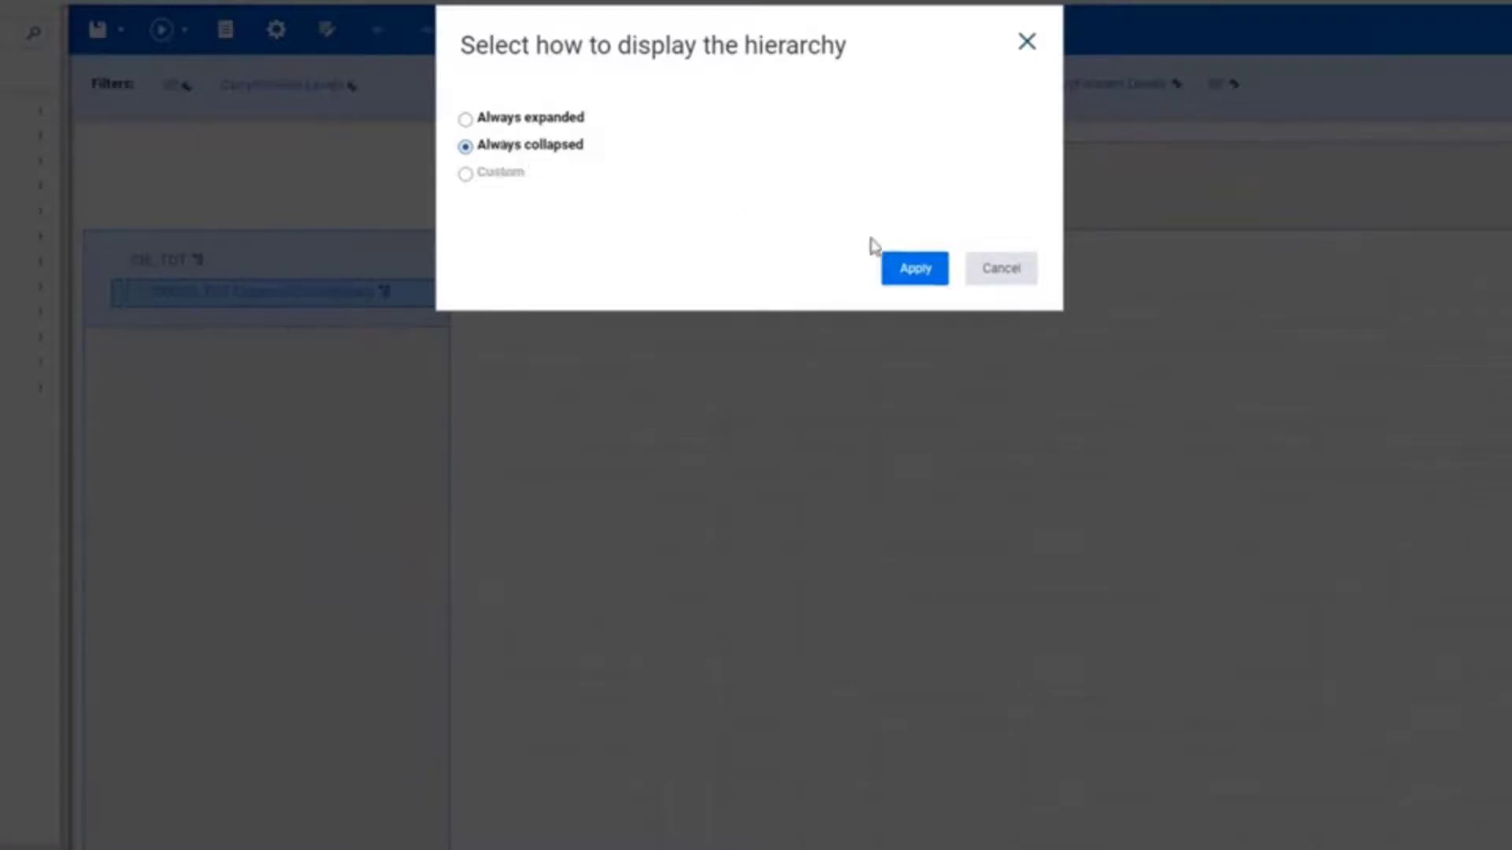
pyautogui.click(903, 271)
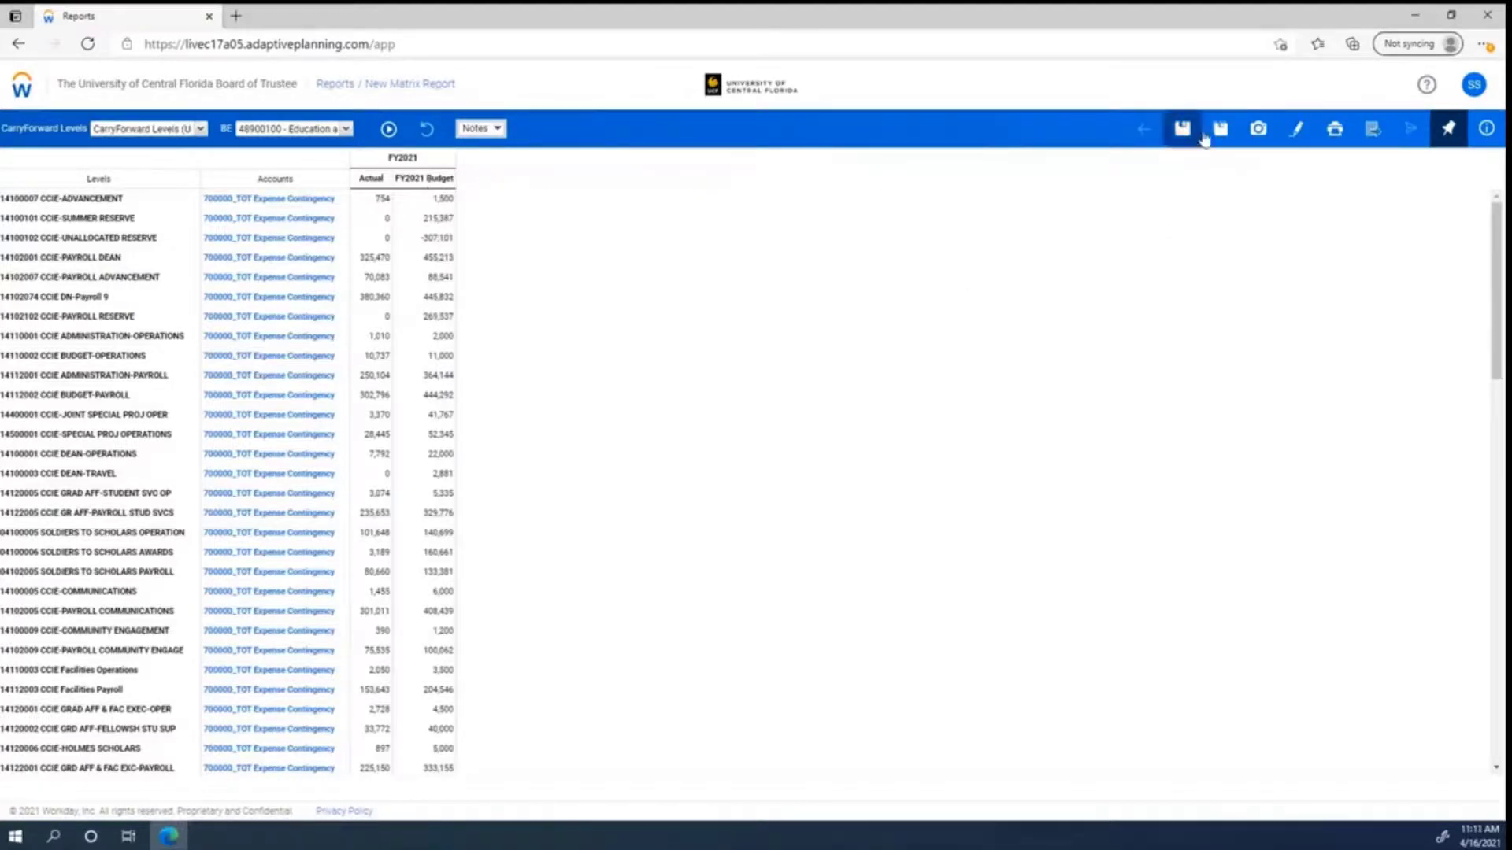
# Step: Back in the builder, add a Difference calculation column after FY2021 Budget
pyautogui.click(1296, 132)
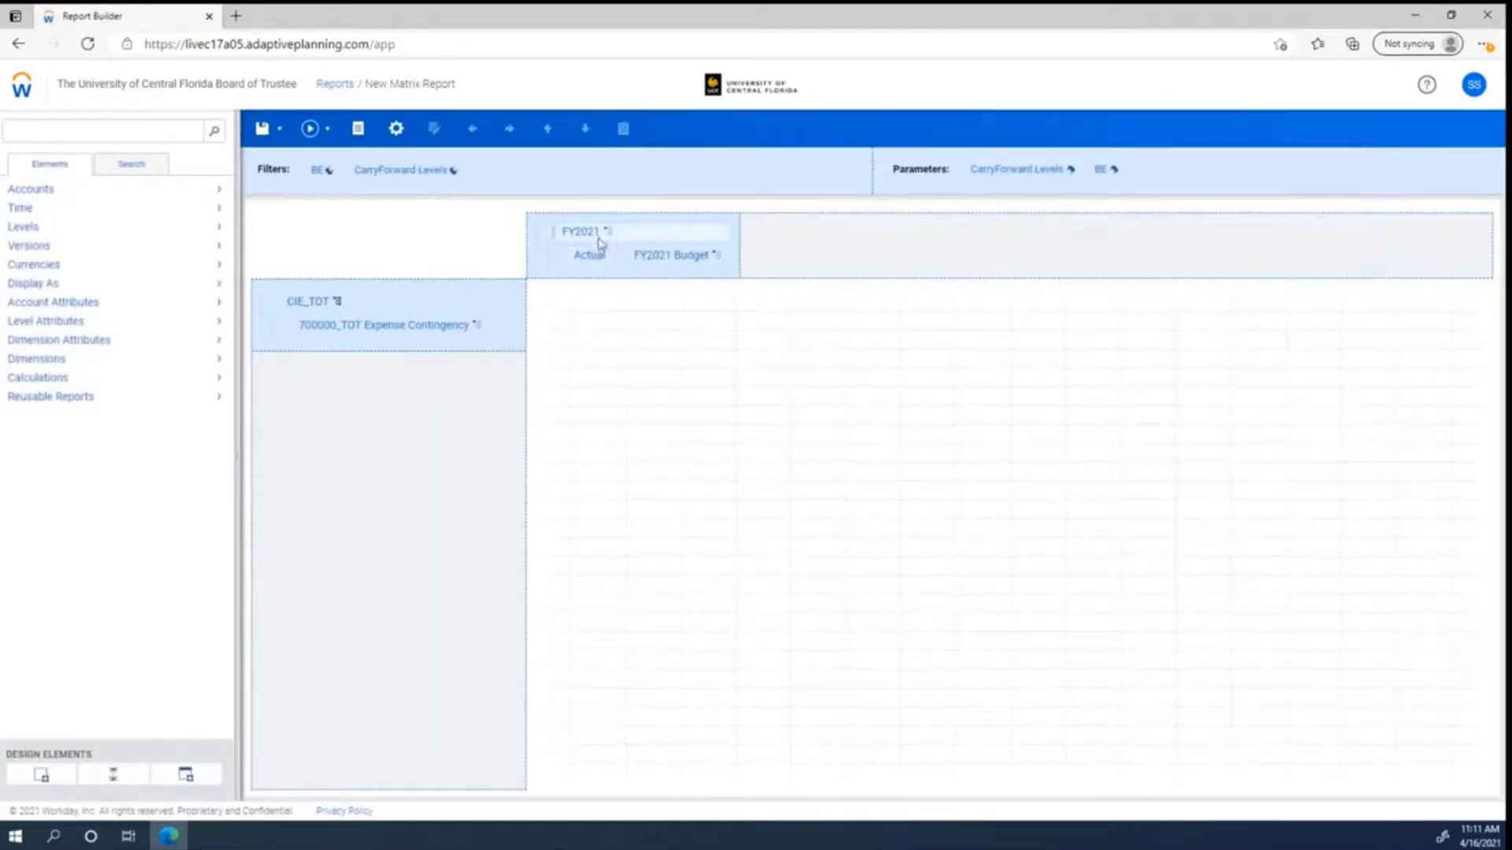
pyautogui.click(74, 383)
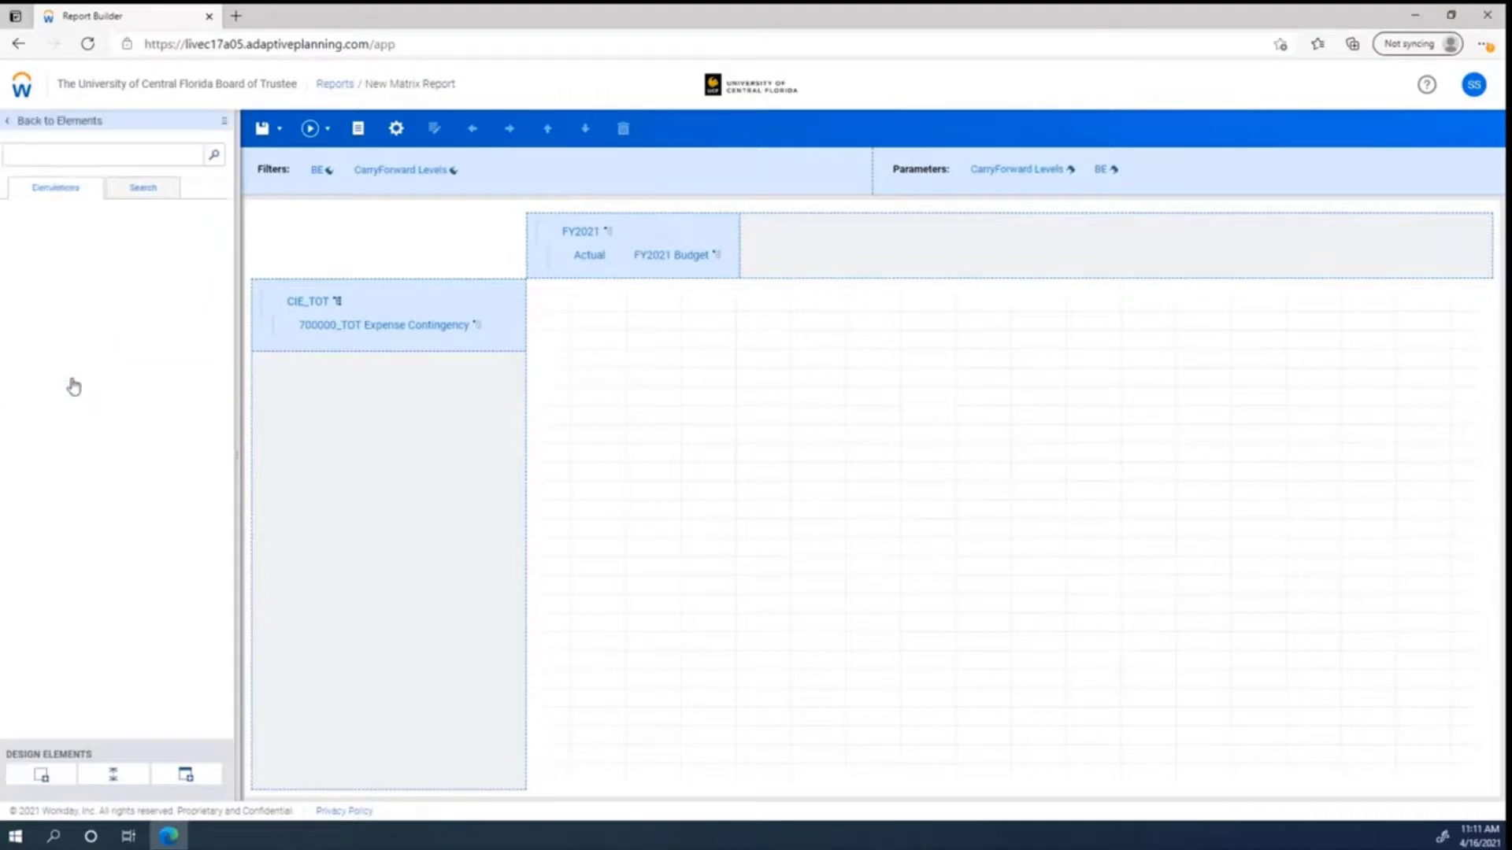
pyautogui.click(63, 124)
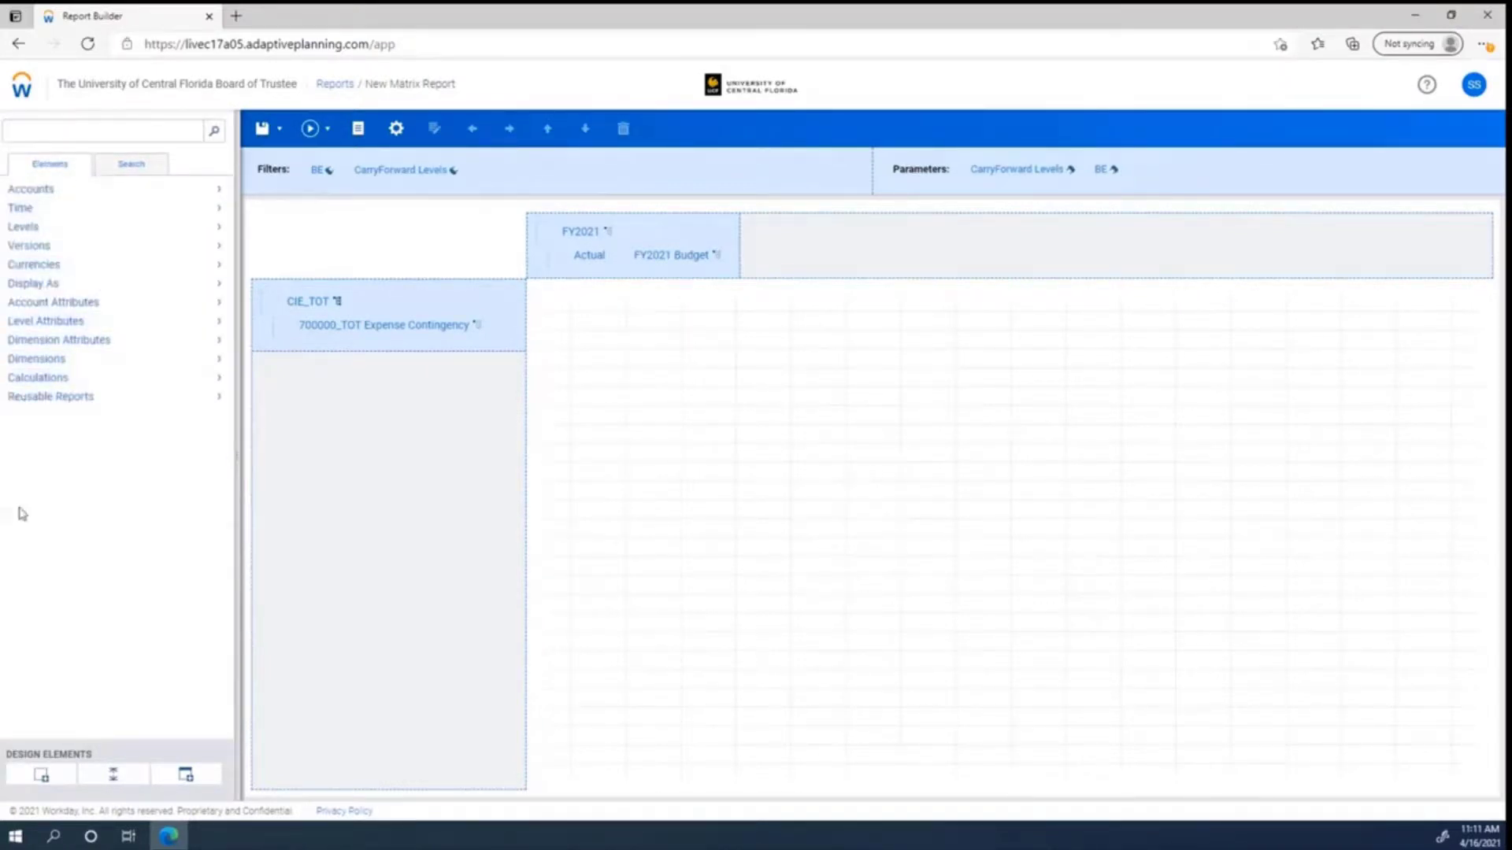
pyautogui.click(58, 380)
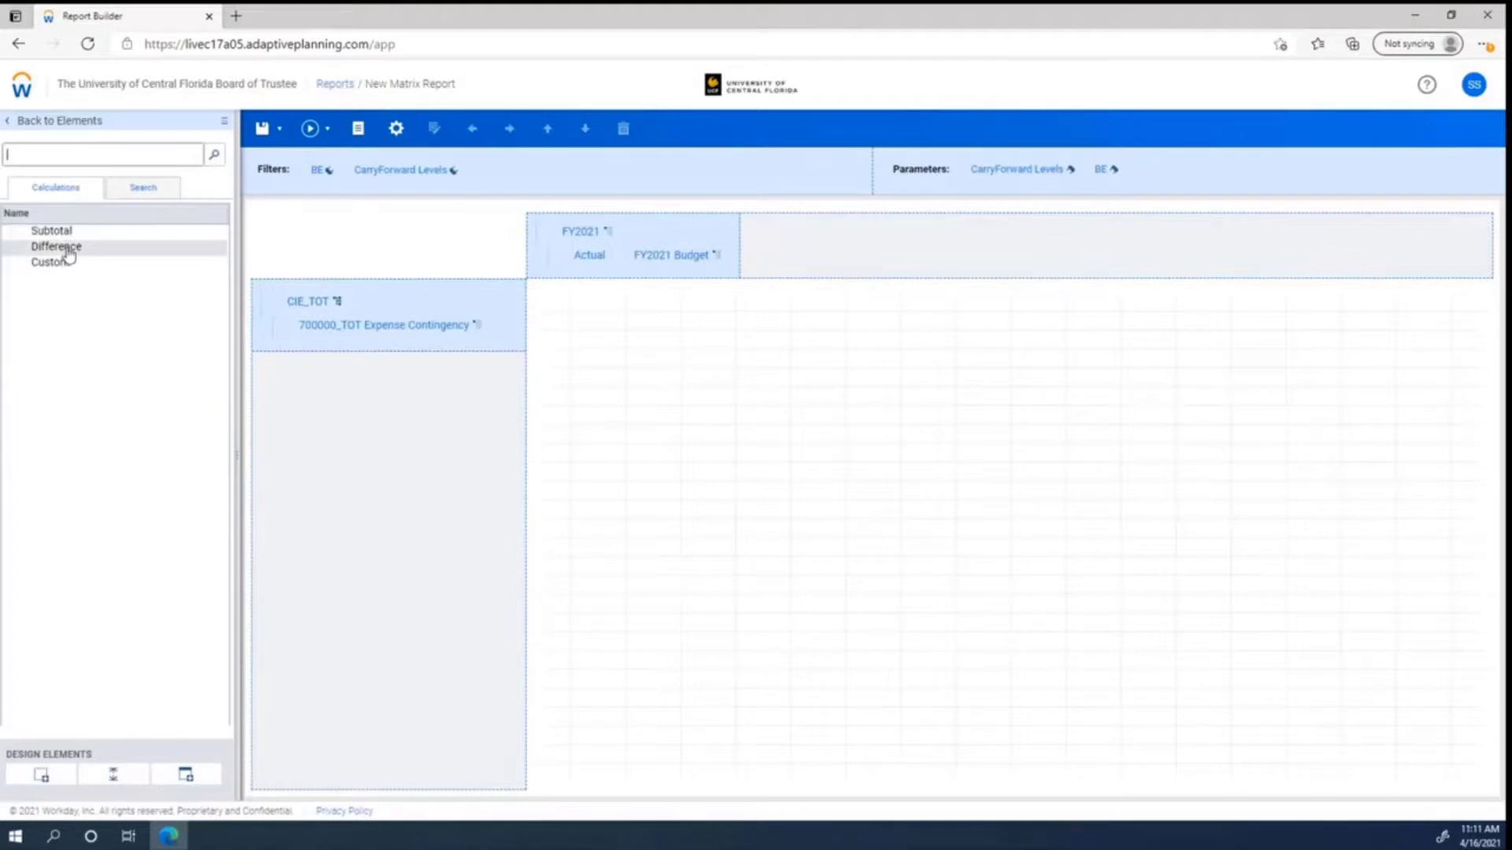
pyautogui.moveTo(69, 253); pyautogui.dragTo(746, 207)
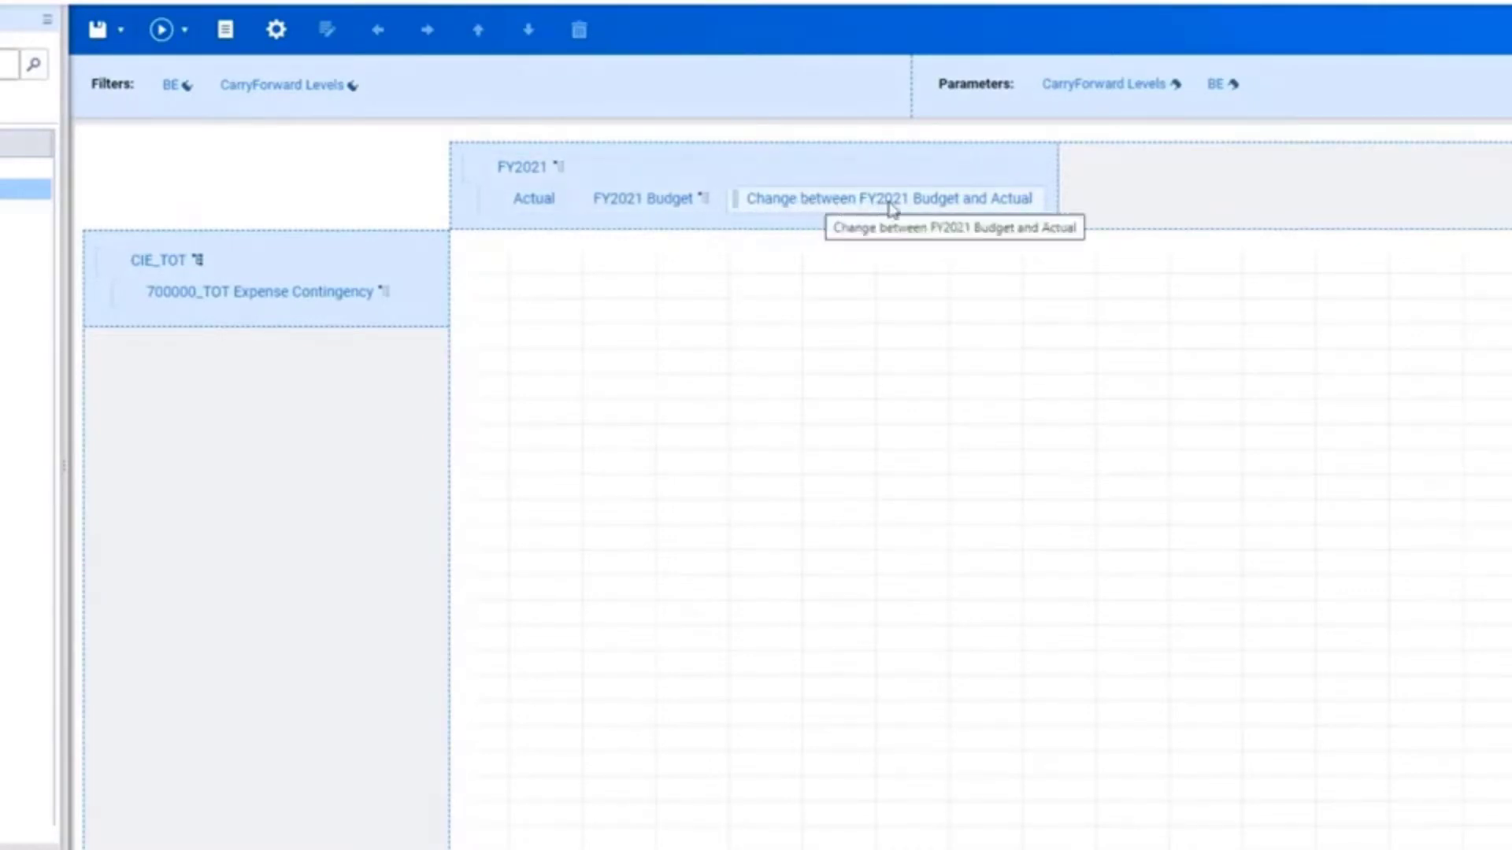
# Step: Open the new difference column's properties and review its Difference Options versions before applying
pyautogui.rightClick(954, 206)
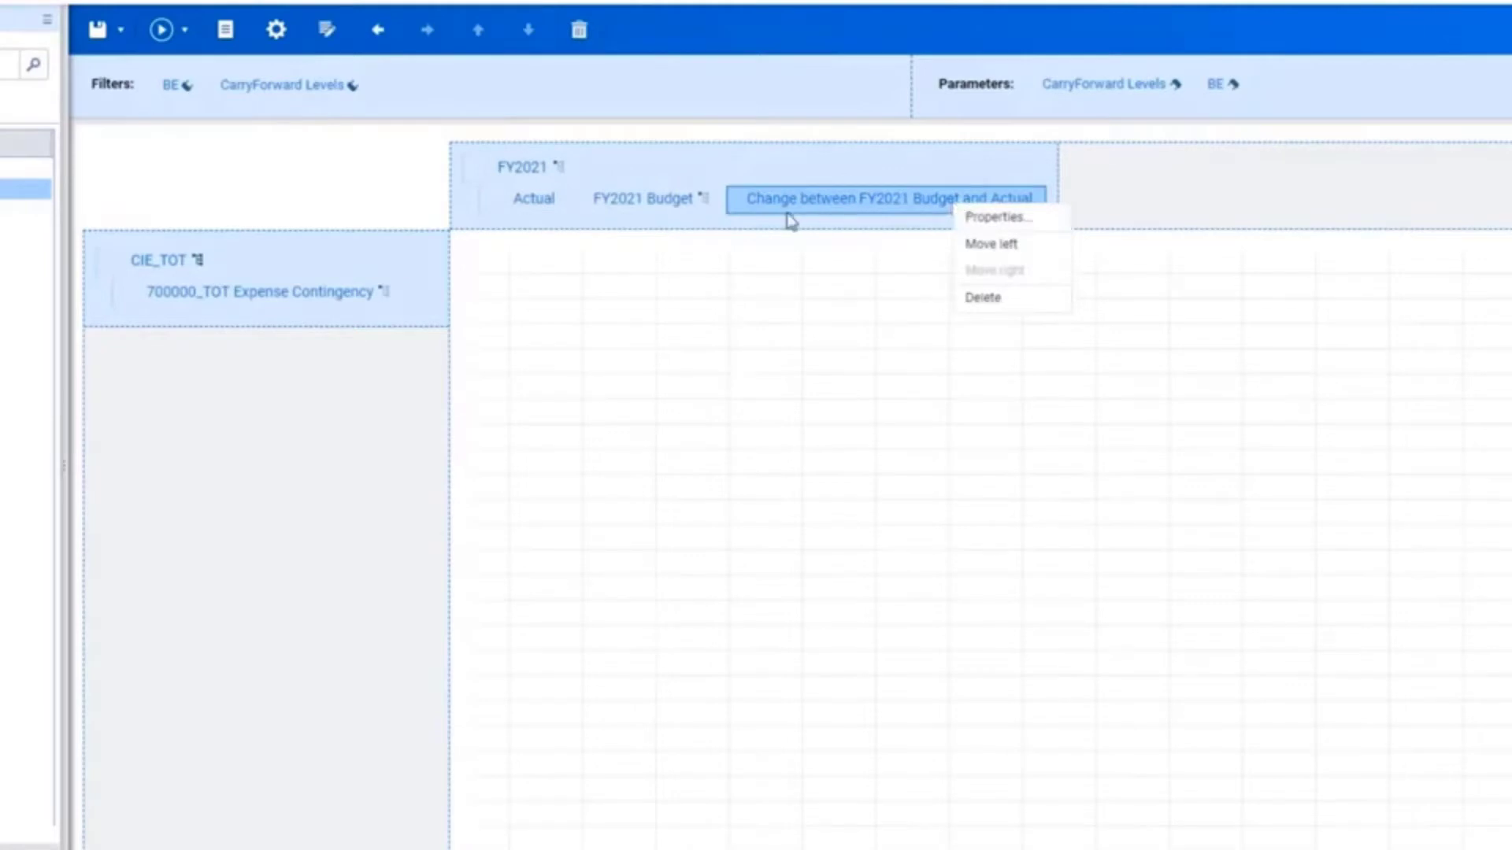
pyautogui.click(980, 222)
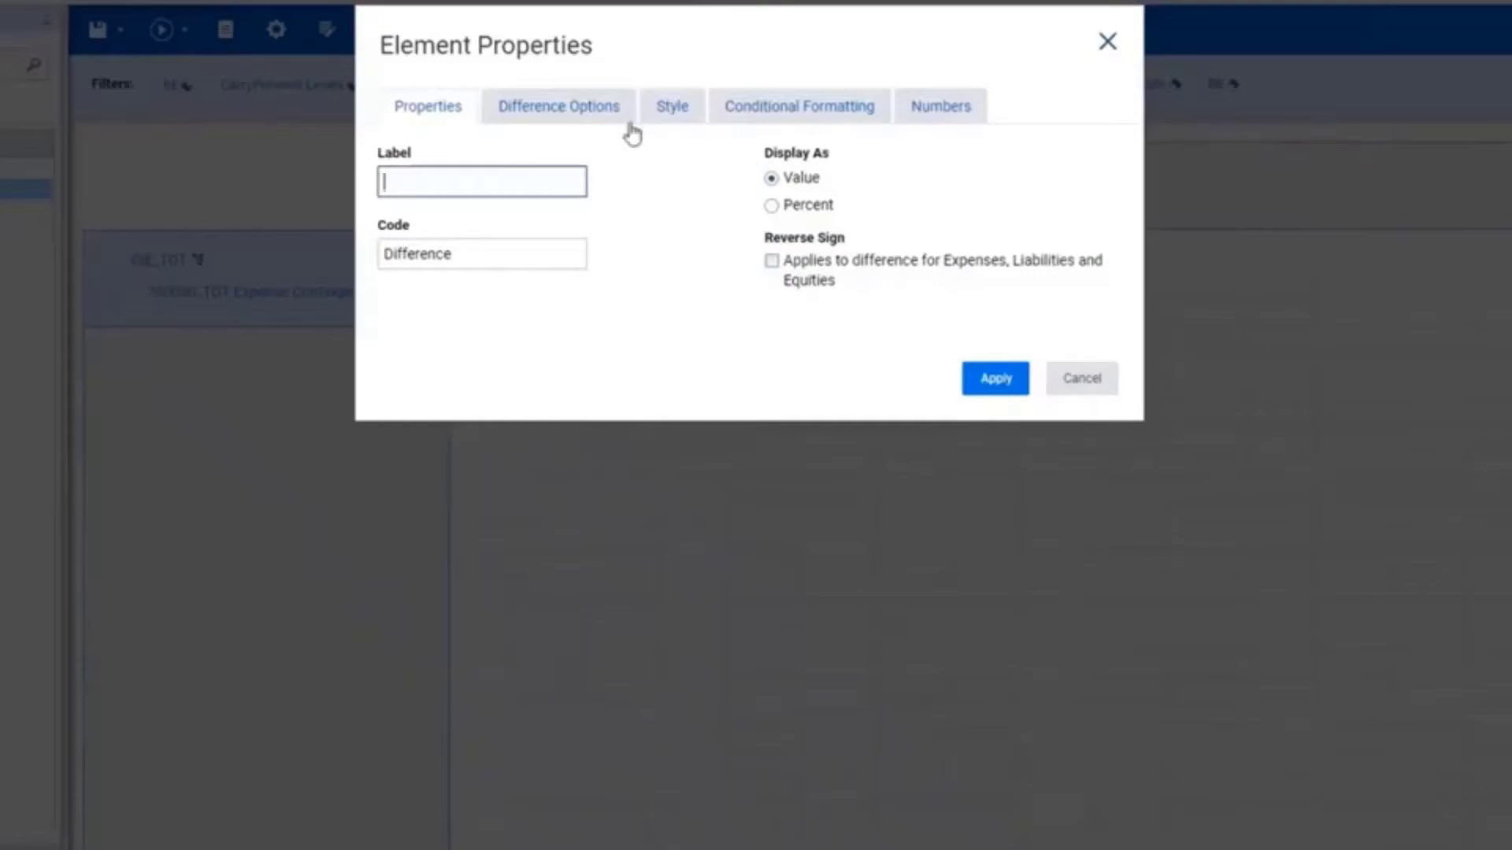
pyautogui.click(577, 118)
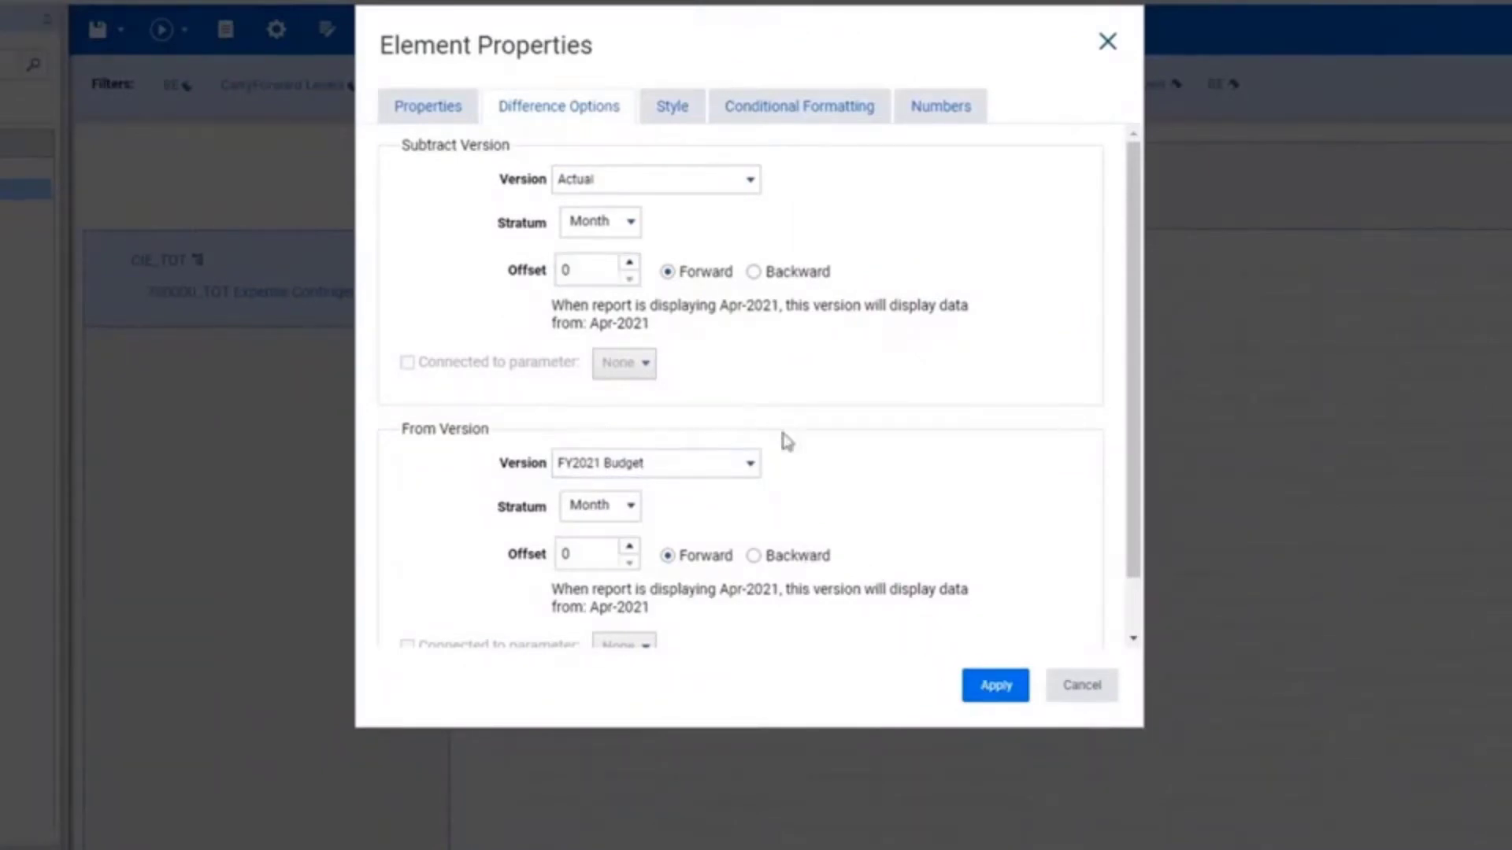
pyautogui.scroll(-2, 748, 417)
pyautogui.scroll(1, 740, 441)
pyautogui.scroll(1, 732, 417)
pyautogui.click(995, 686)
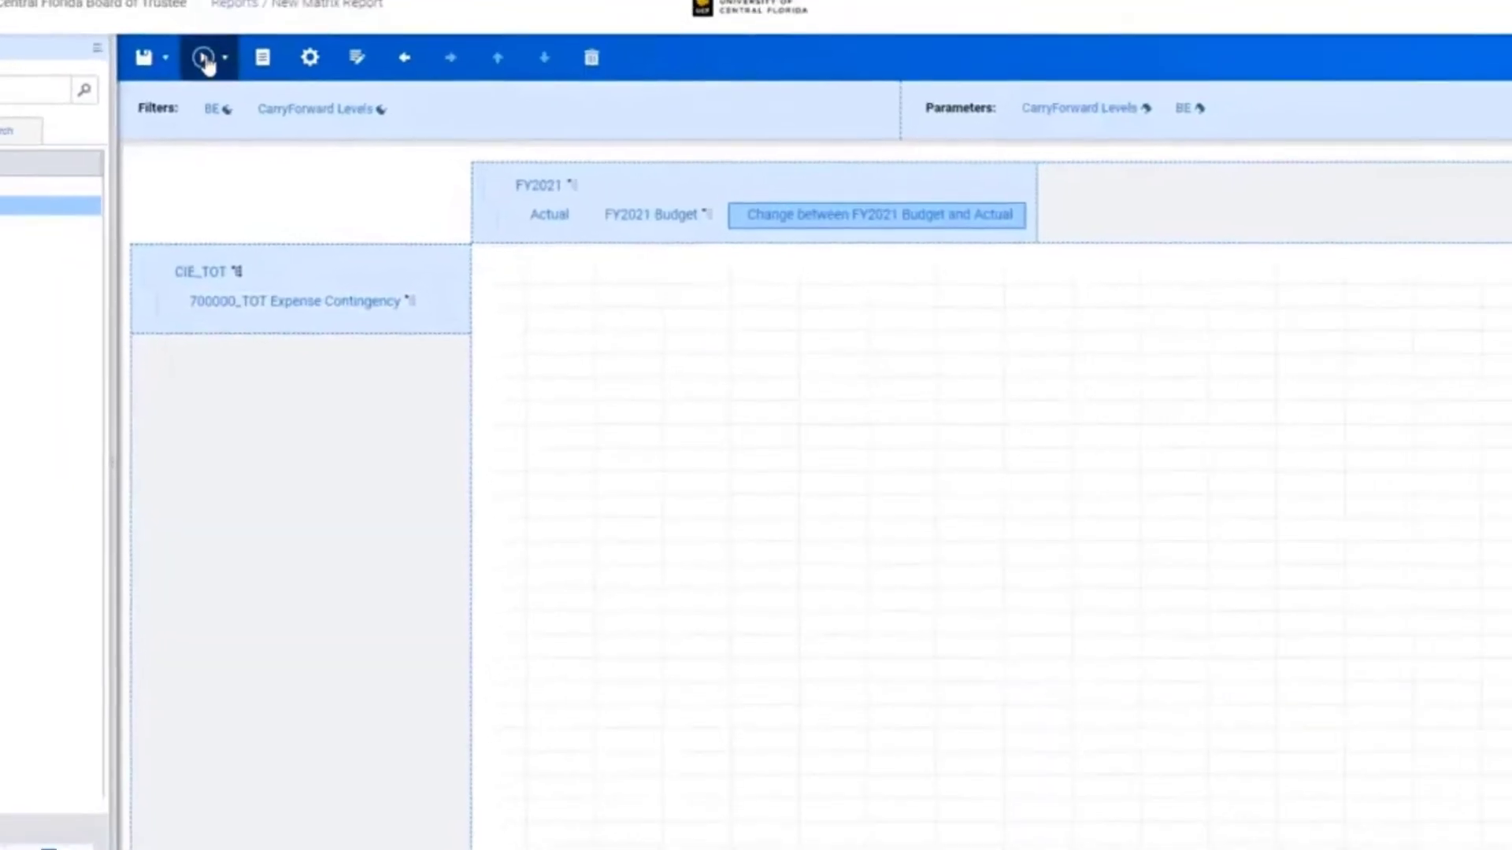
# Step: Run the report
pyautogui.click(172, 38)
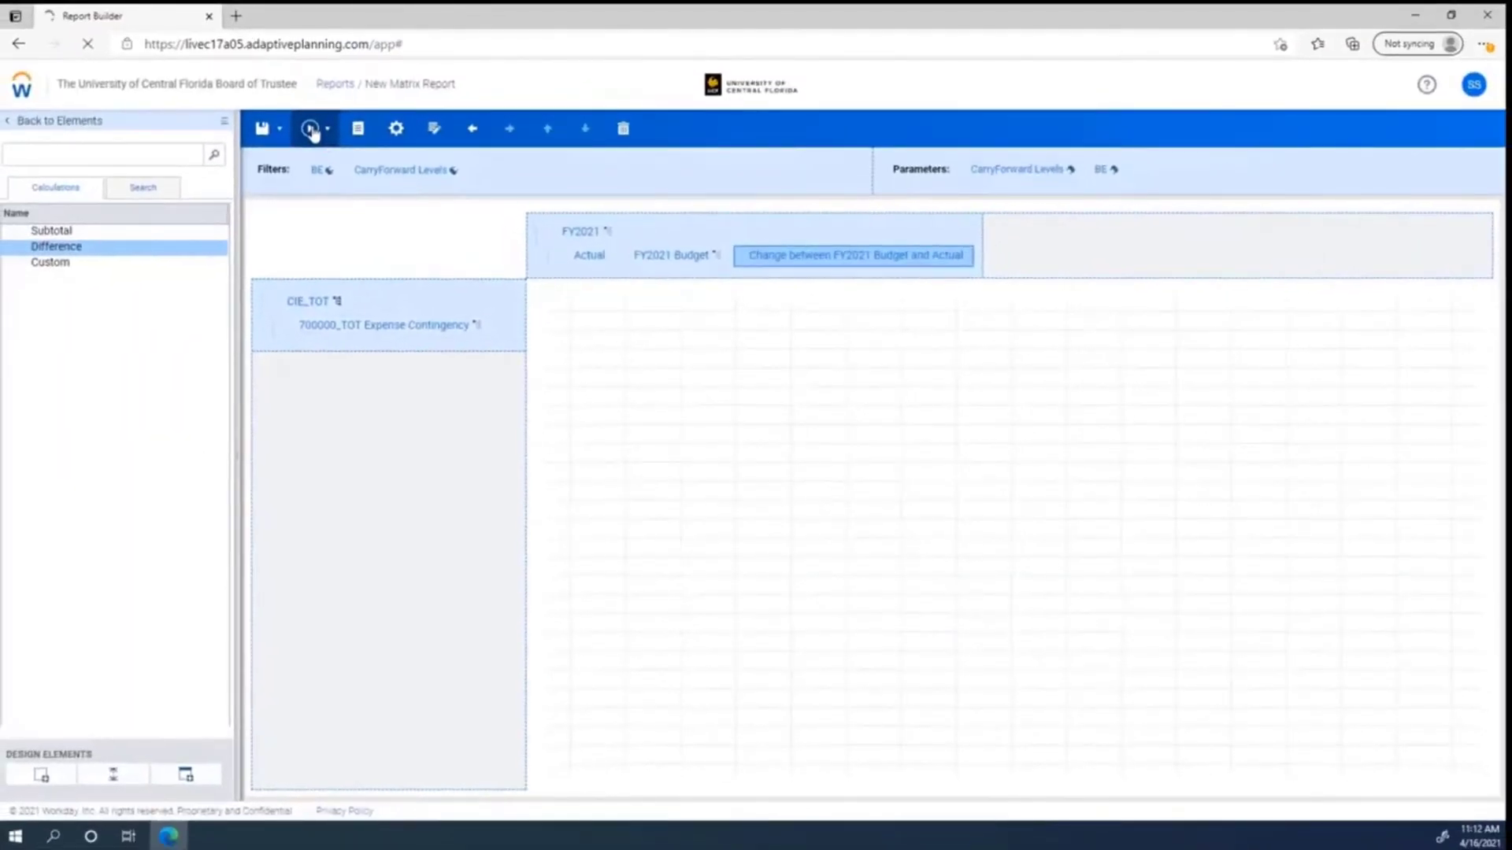